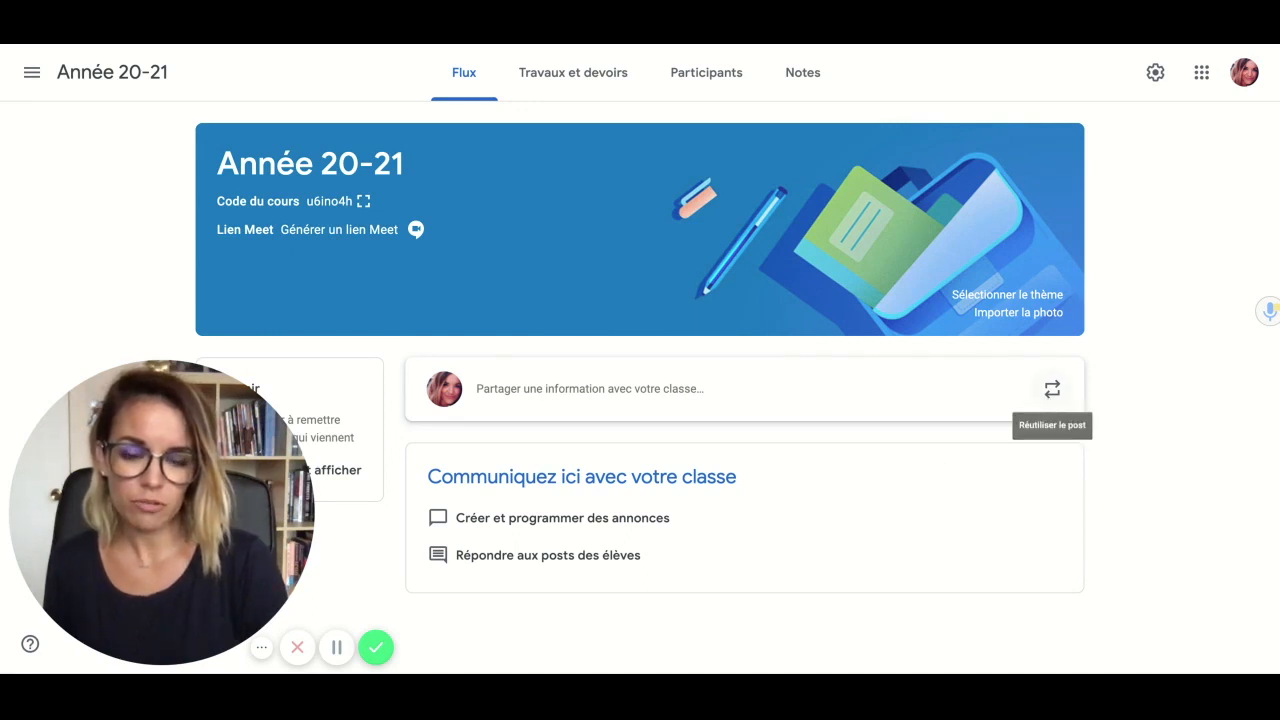
# - Reuse the announcement "Allo" from the class Crossfit Groupe 2 000 000 in the class stream
pyautogui.click(1052, 389)
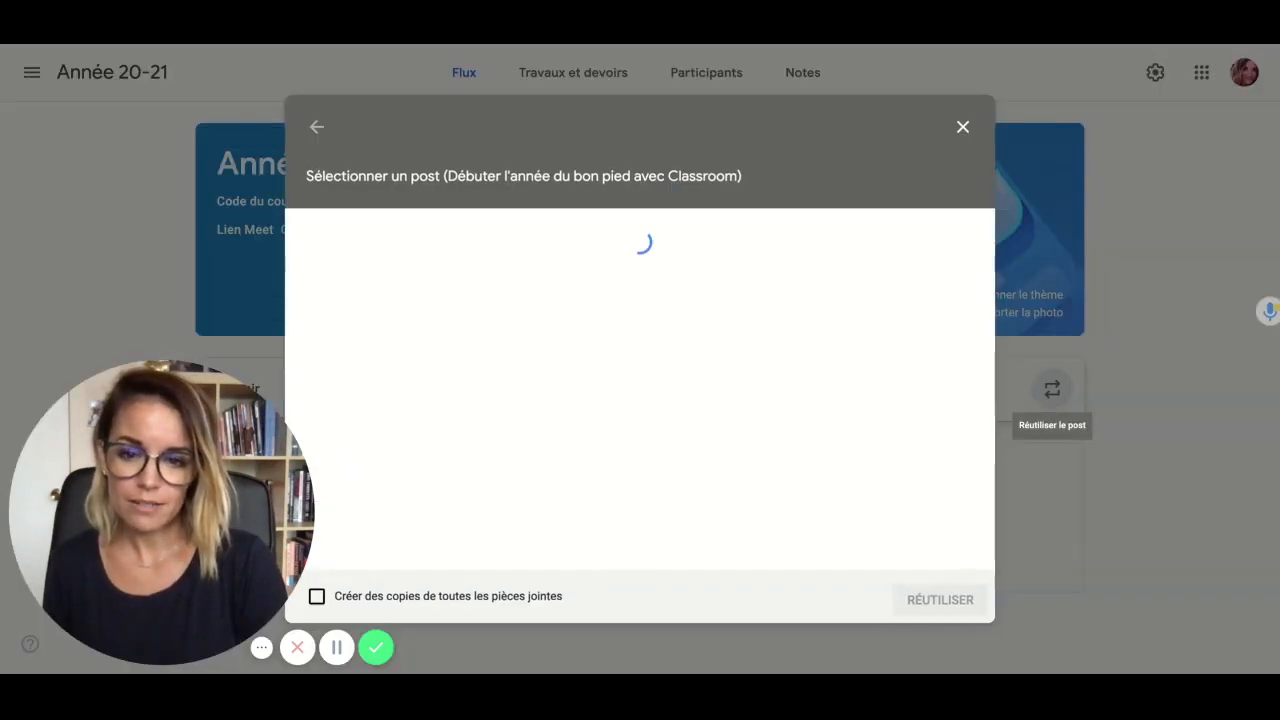
pyautogui.click(316, 126)
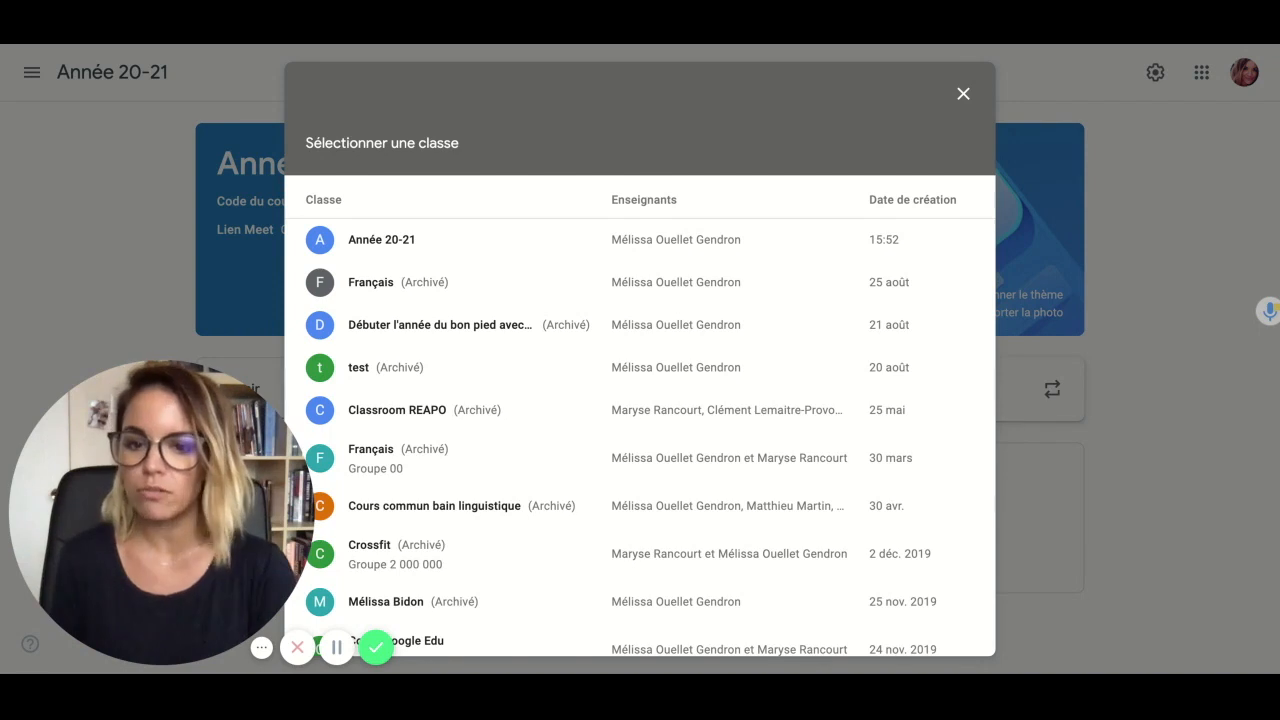
pyautogui.click(406, 411)
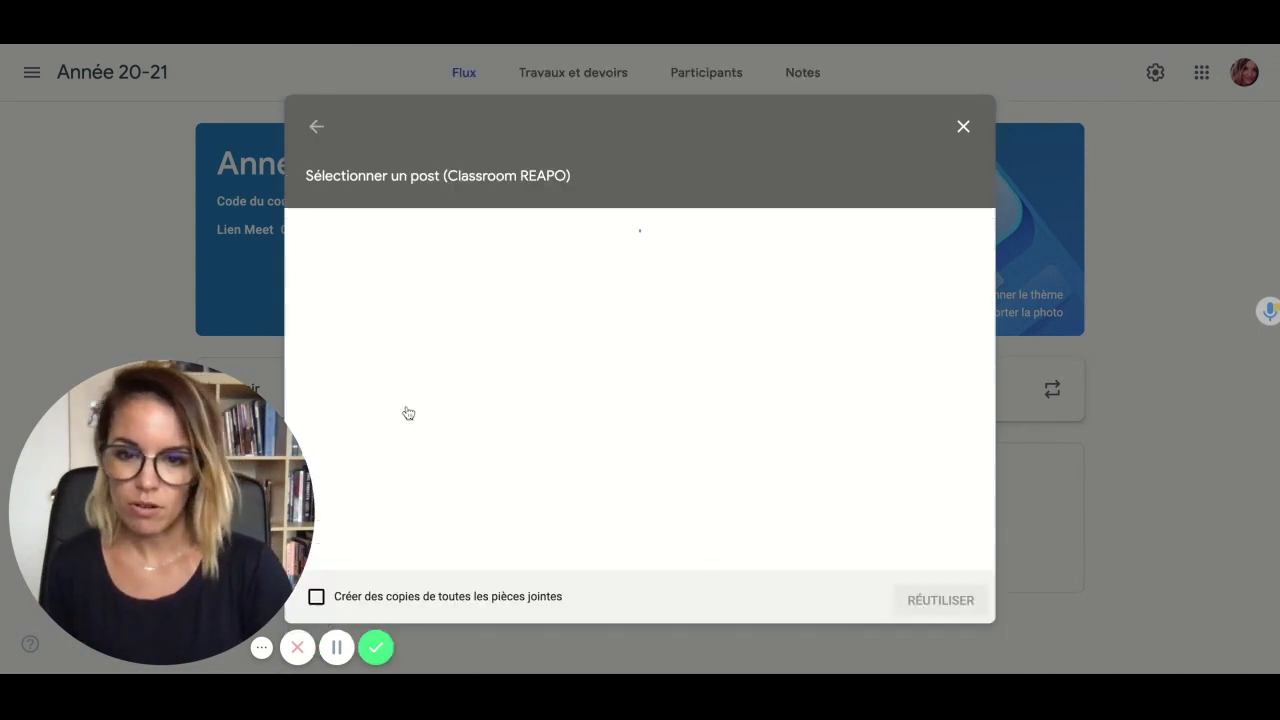
pyautogui.click(312, 127)
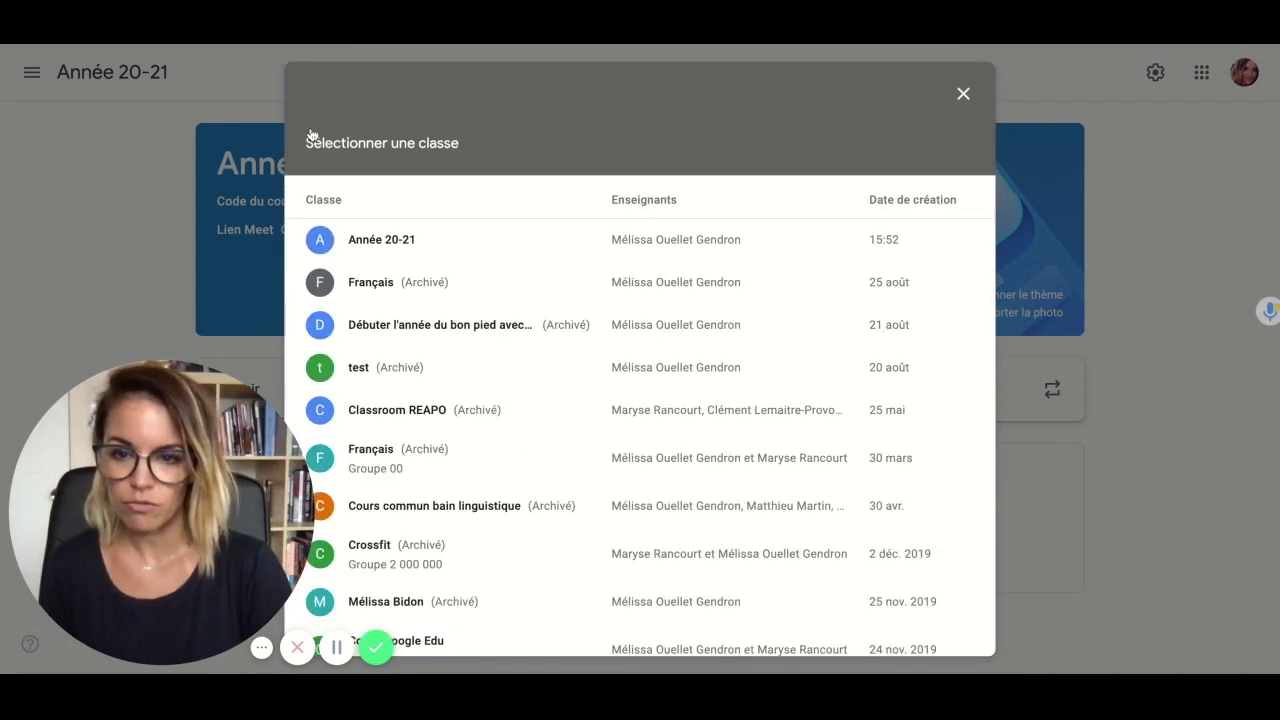
pyautogui.scroll(-2, 466, 434)
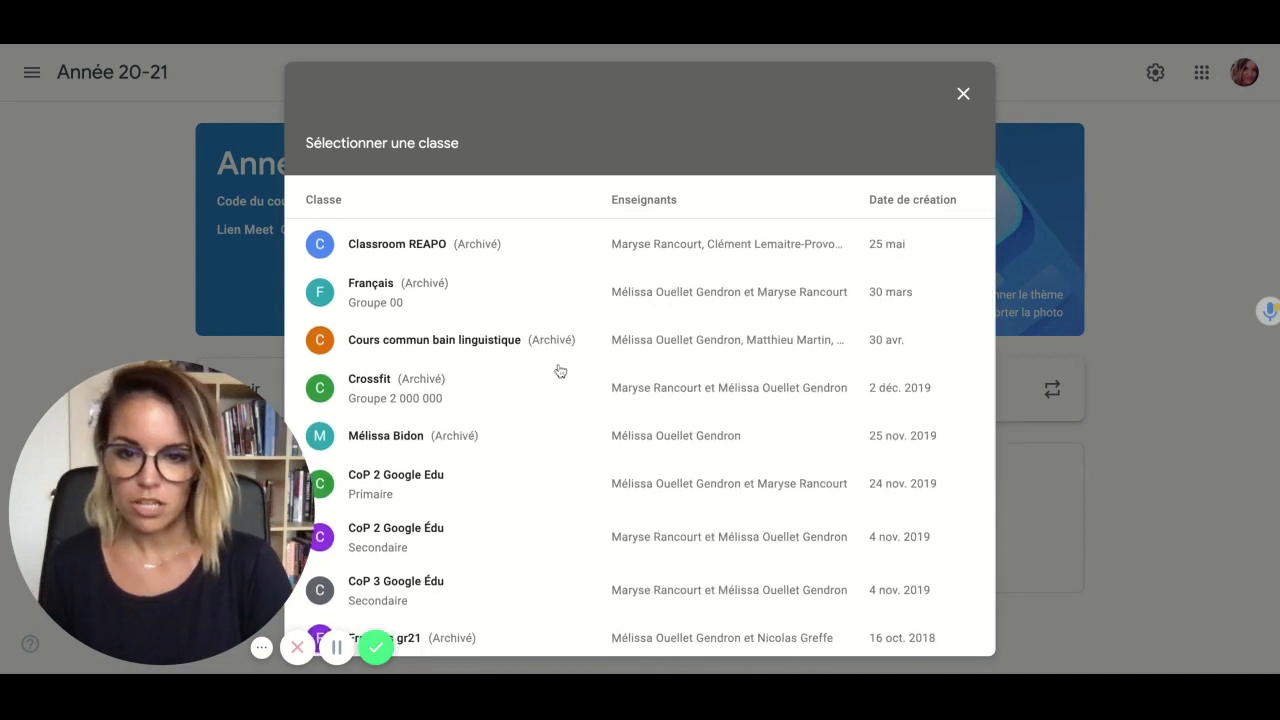
pyautogui.click(537, 345)
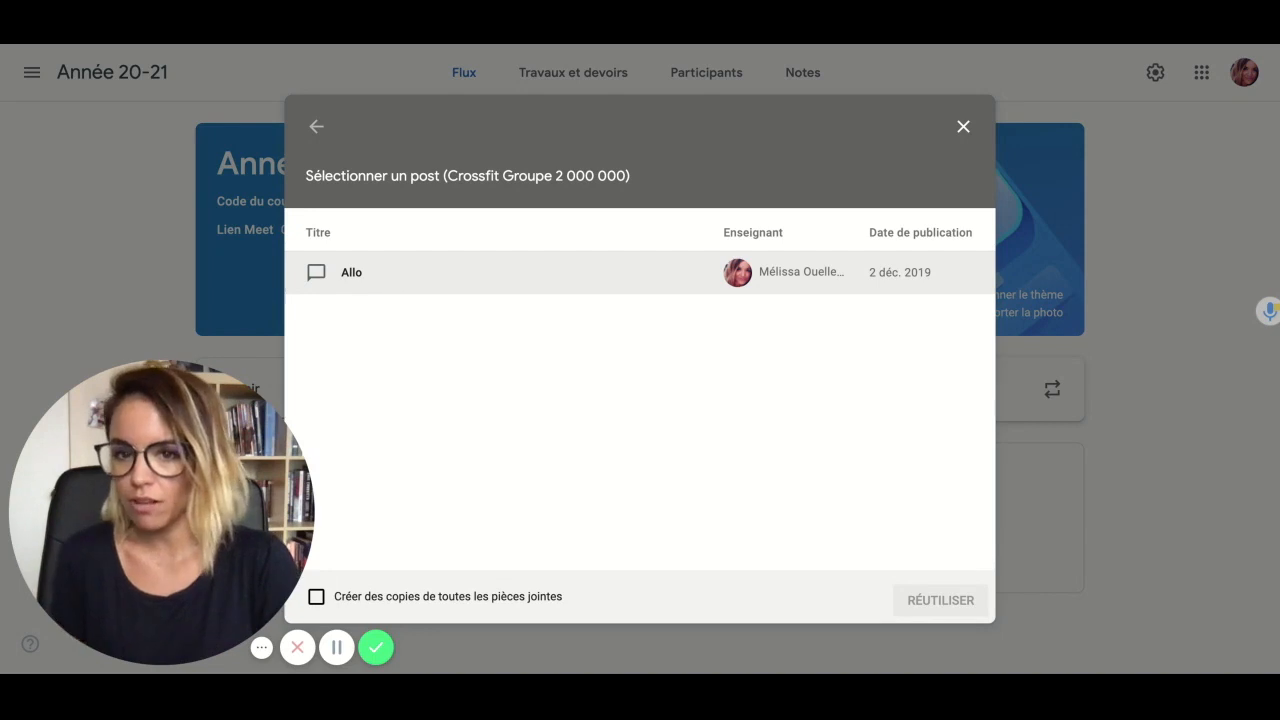
pyautogui.click(394, 282)
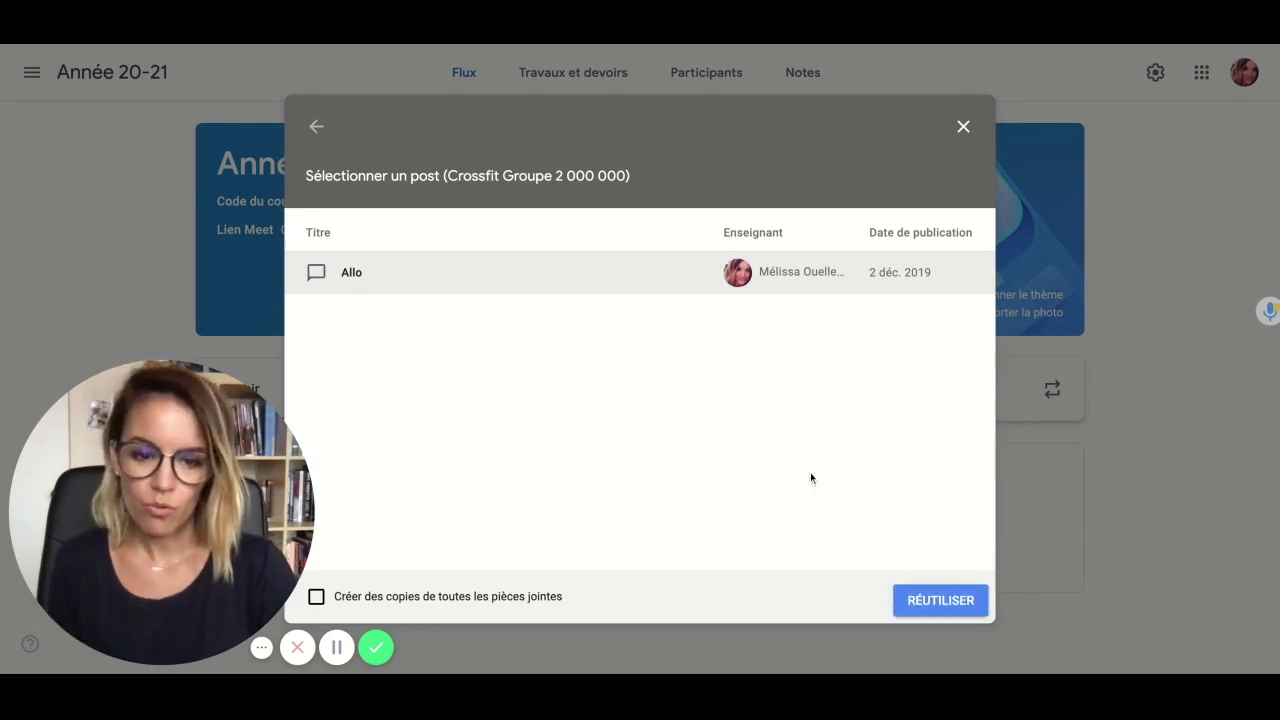
pyautogui.click(943, 601)
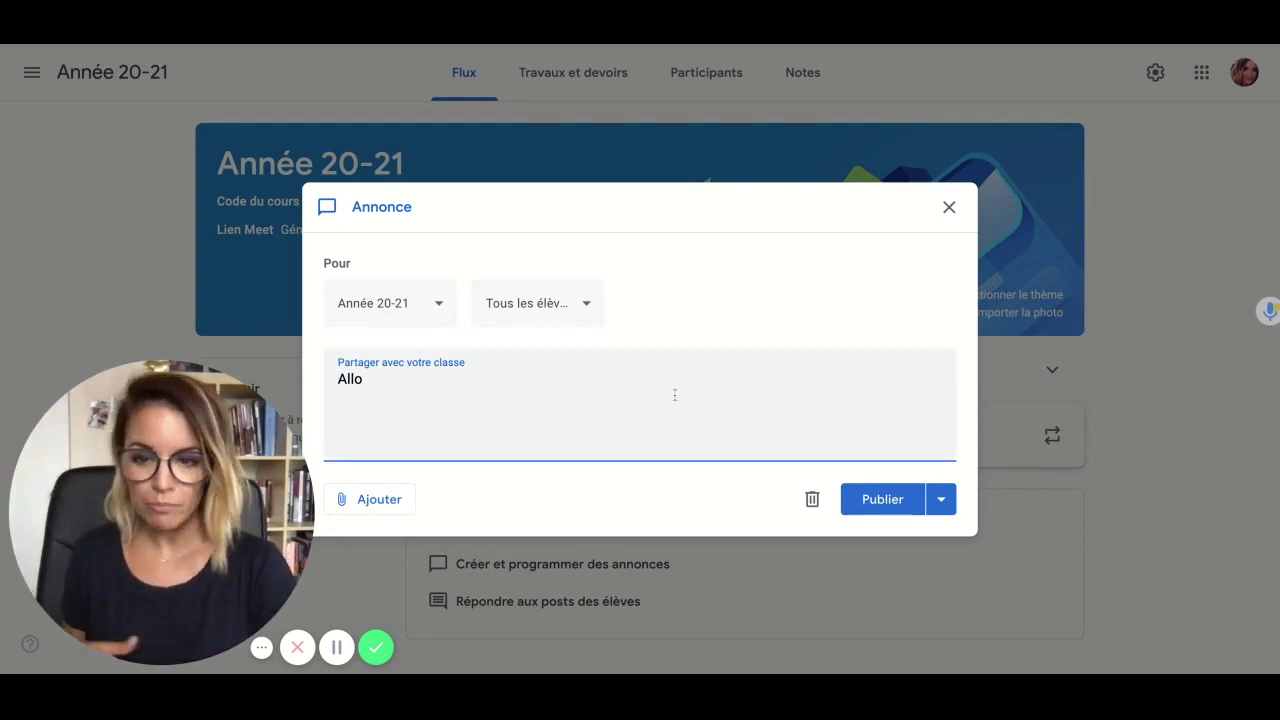
pyautogui.click(388, 501)
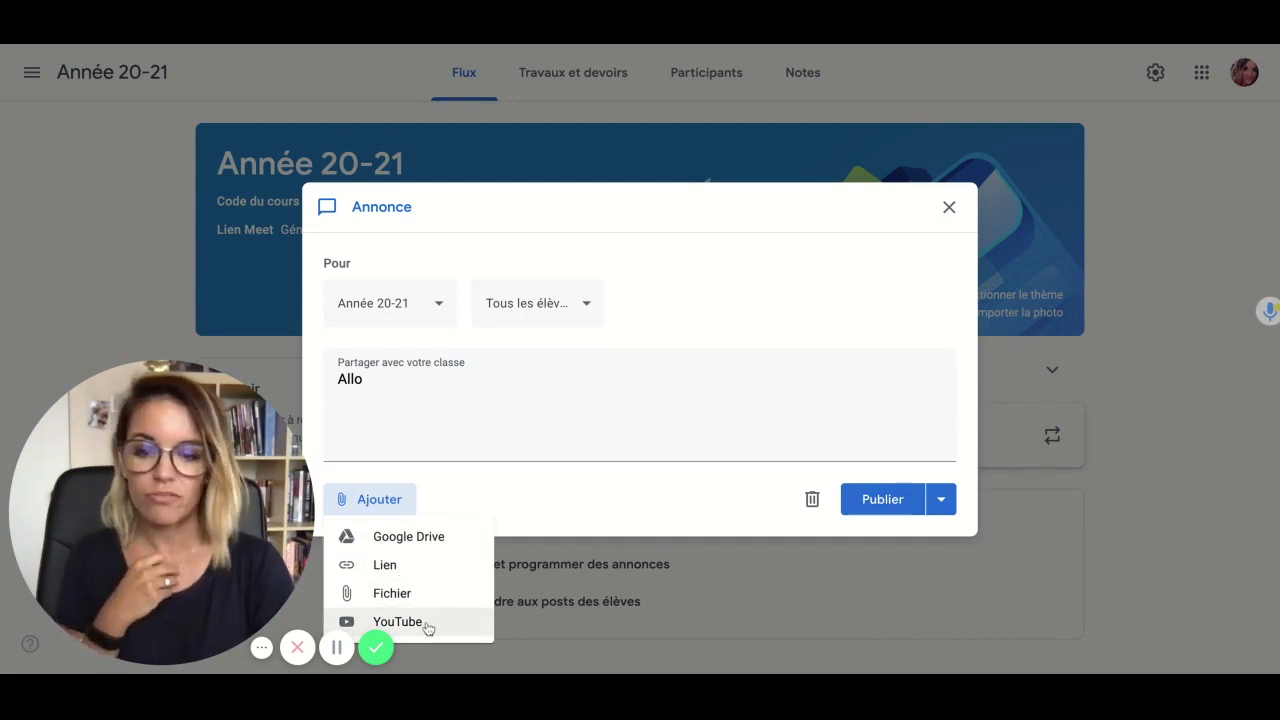
pyautogui.click(704, 296)
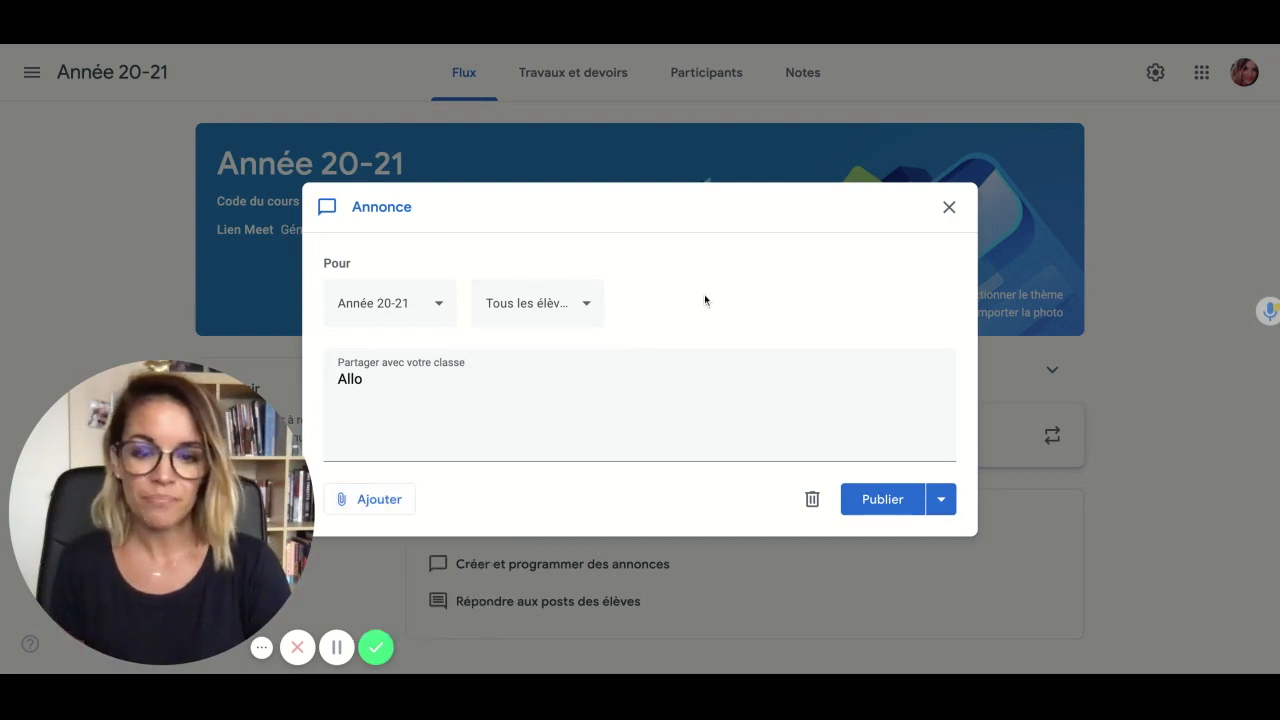
pyautogui.click(941, 500)
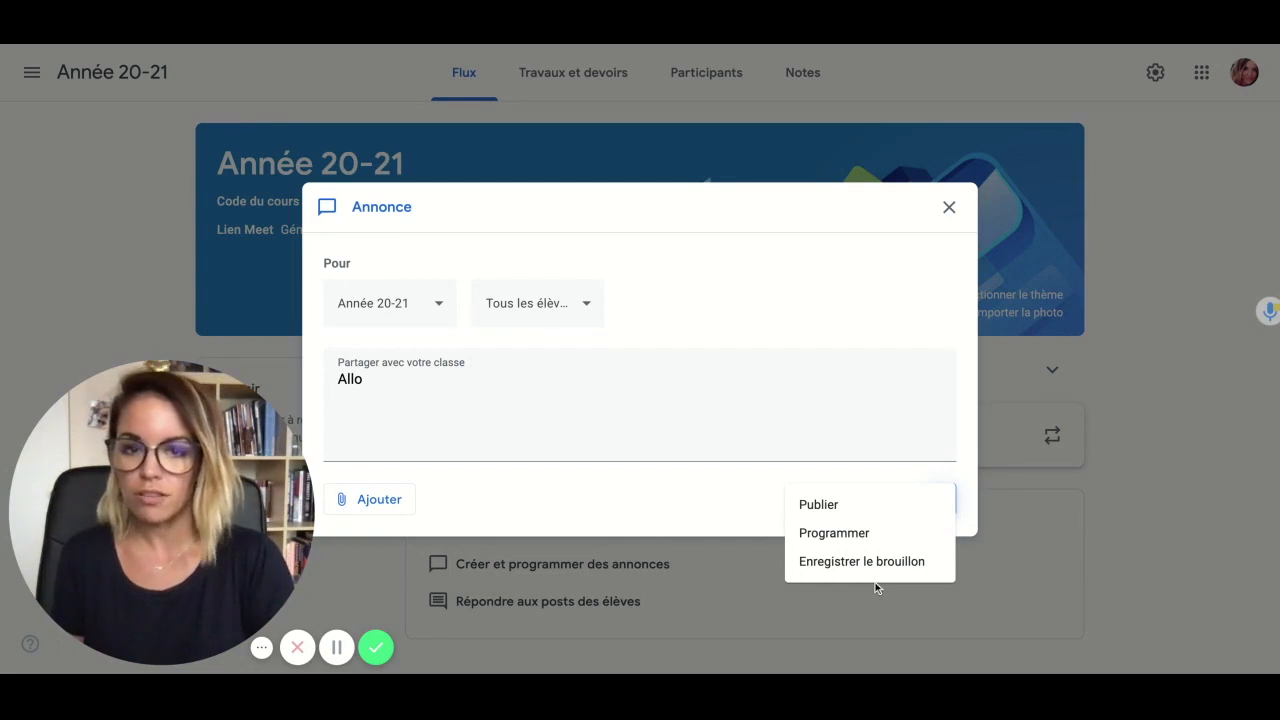
pyautogui.click(798, 277)
# - Add the filler line "eghoiewhto4wjèapgouqèpyojerèpouyrw9ruypkogkèspogçe^0s" below "Allo" and publish the announcement
pyautogui.click(389, 379)
pyautogui.press('Return')
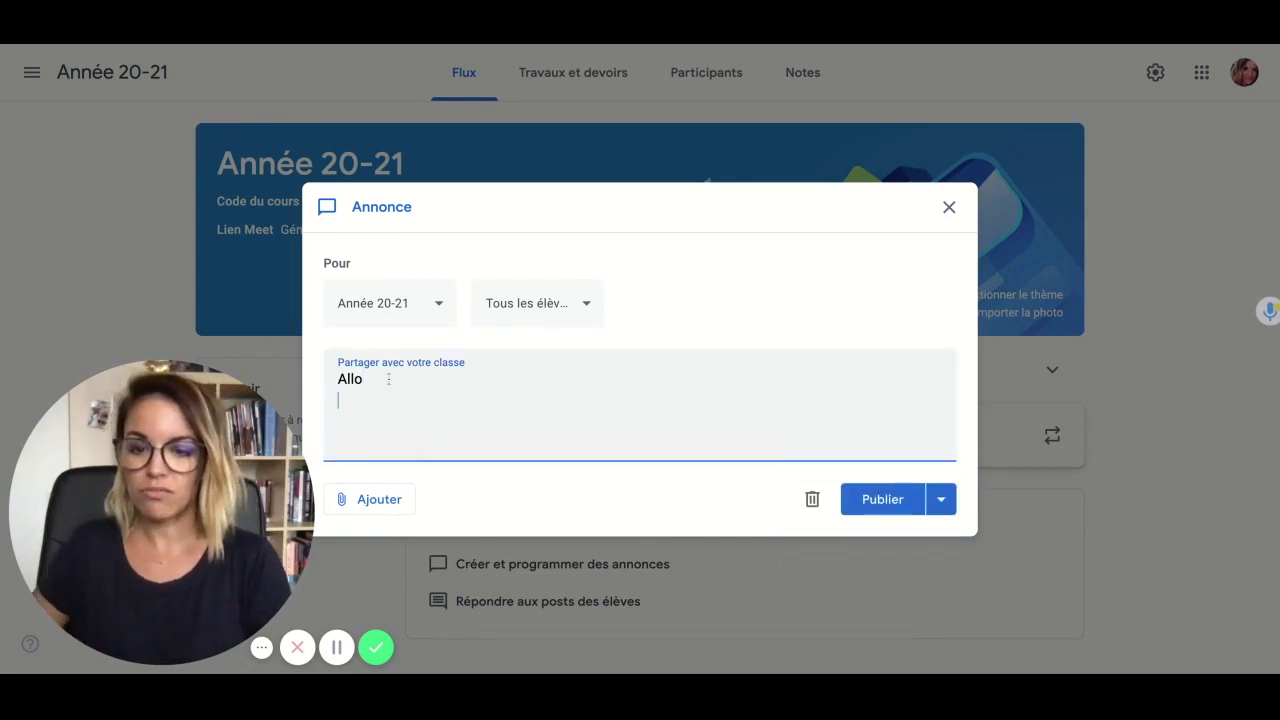
pyautogui.write('eghoiewht')
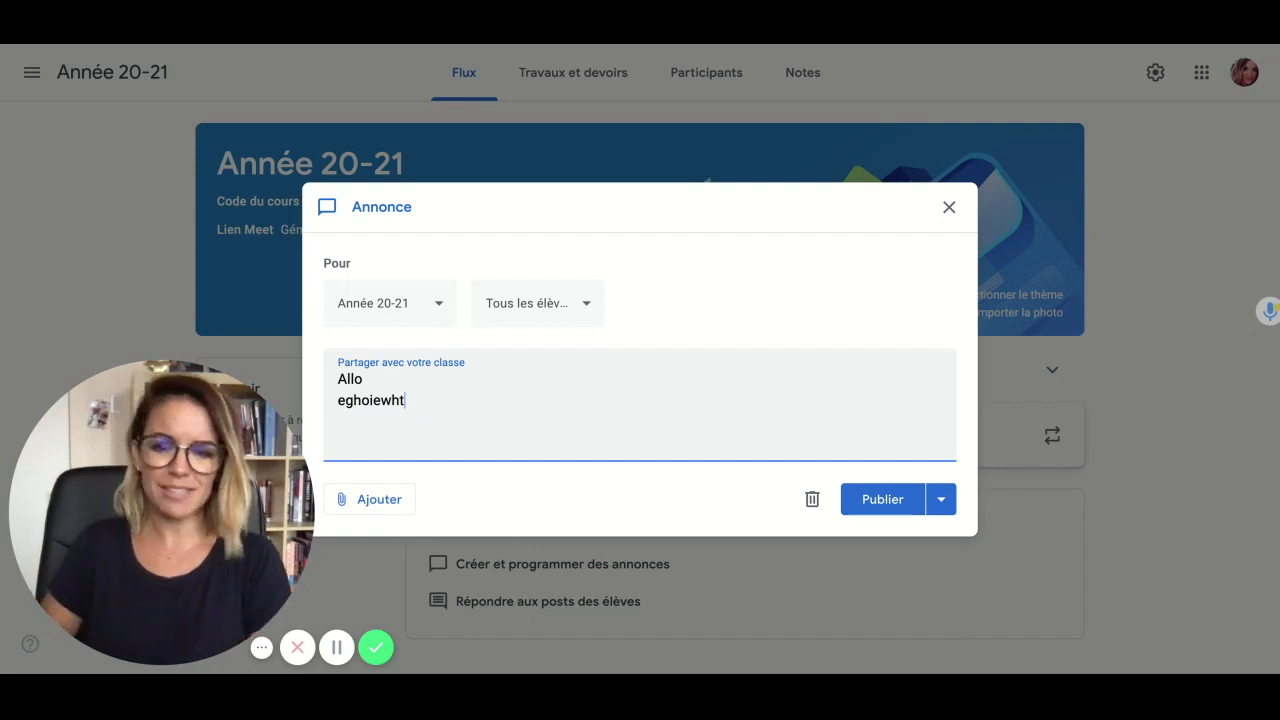
pyautogui.write('o4wjèapgouqèpyojerèpouyrw9ruypkogkèspogçe^0s')
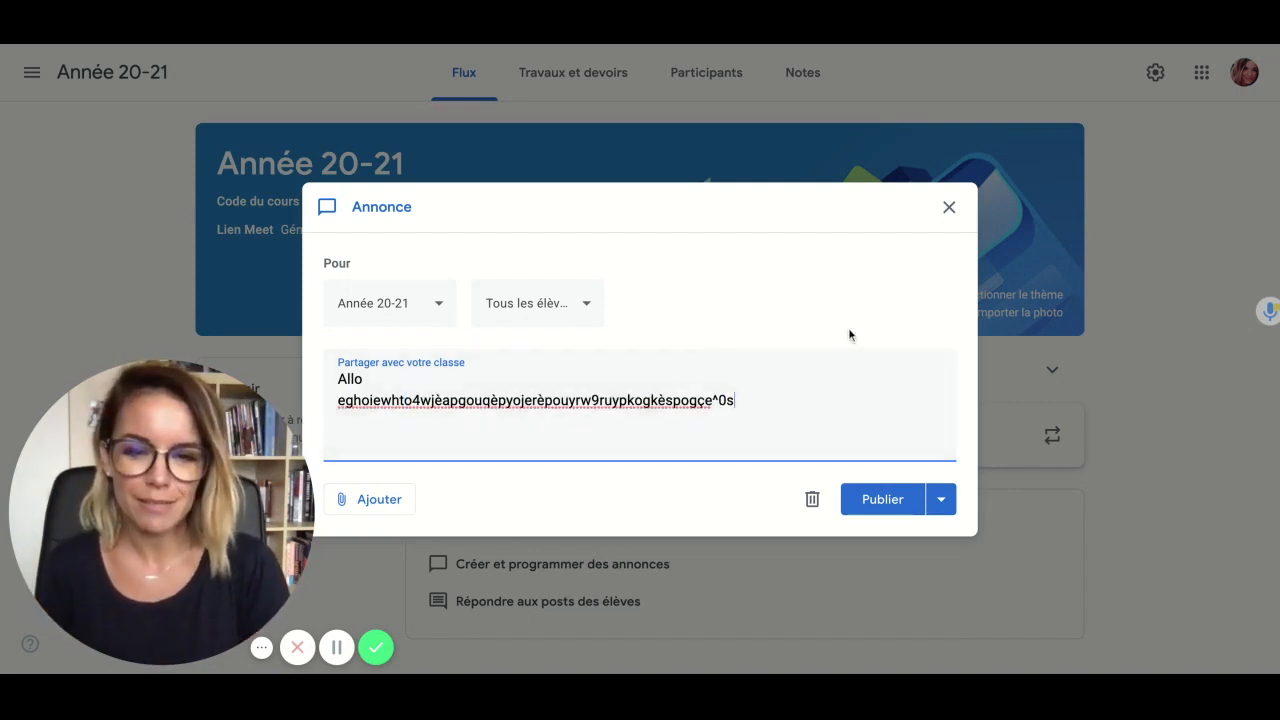
pyautogui.click(886, 502)
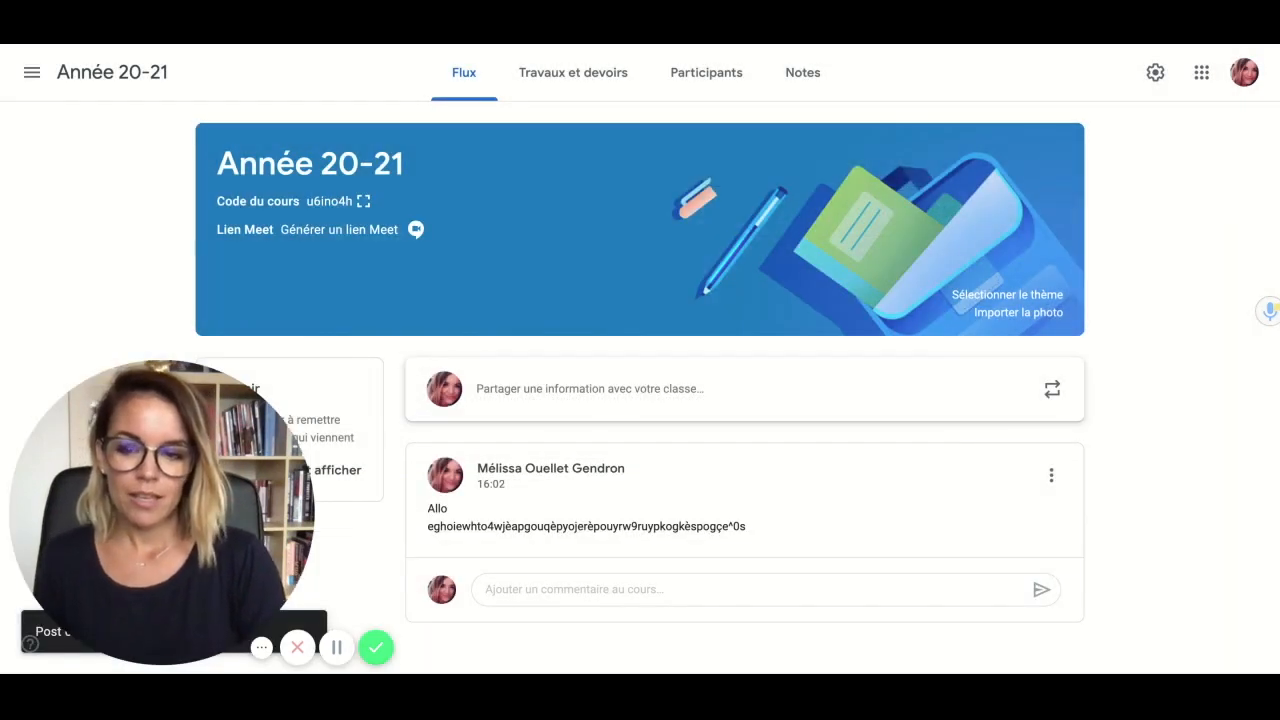
# - Reuse the assignment "[Écriture] Capsule: Accord du participe passé avec Être" from the class Cours commun bain linguistique as classwork
pyautogui.click(564, 86)
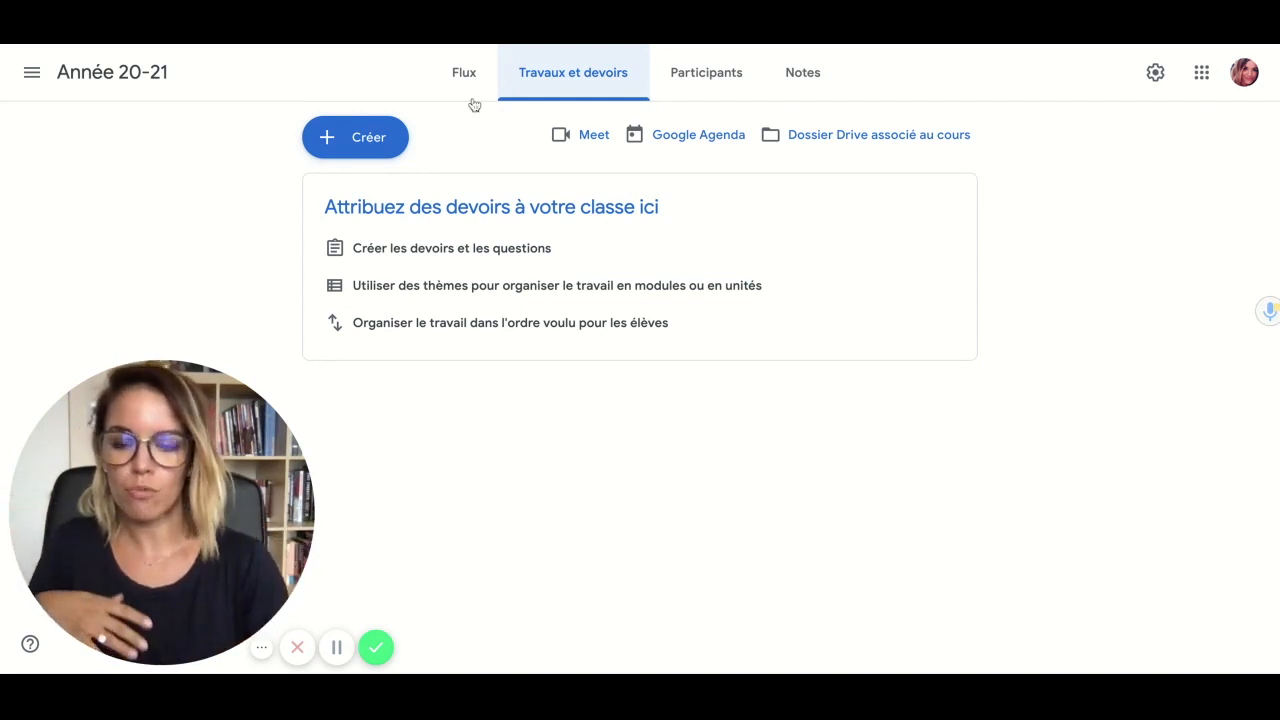
pyautogui.click(378, 148)
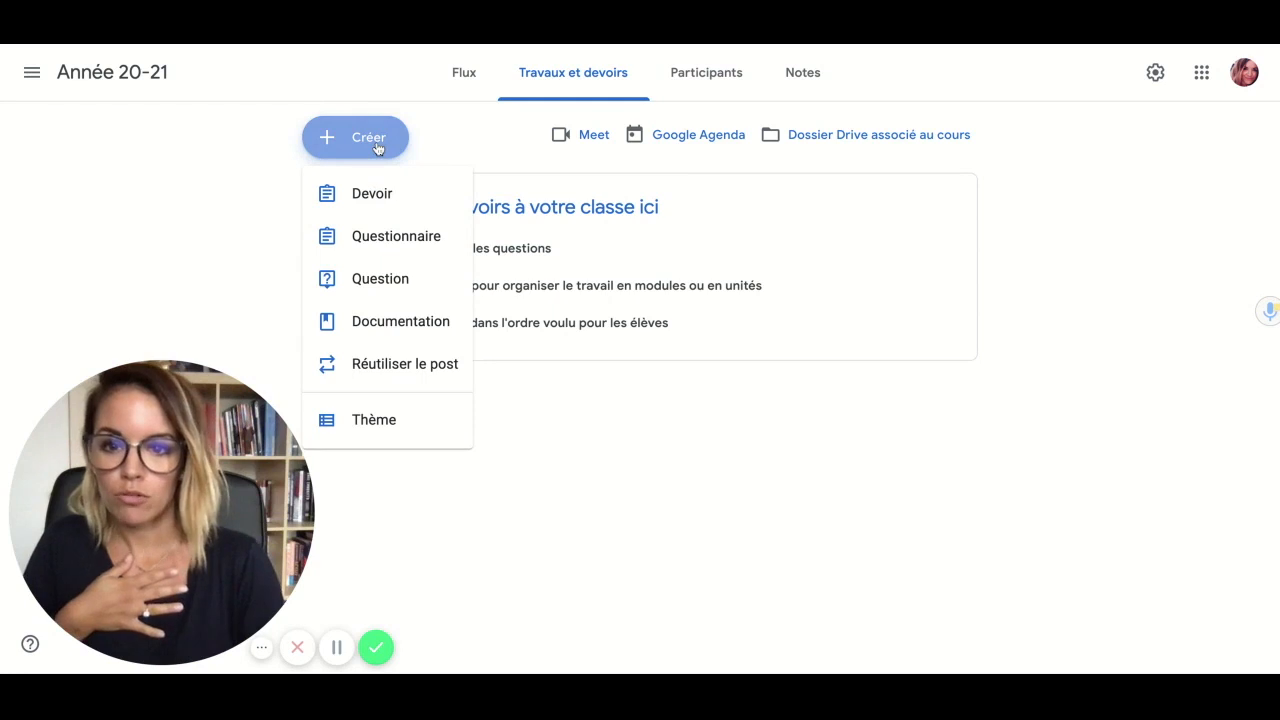
pyautogui.click(382, 368)
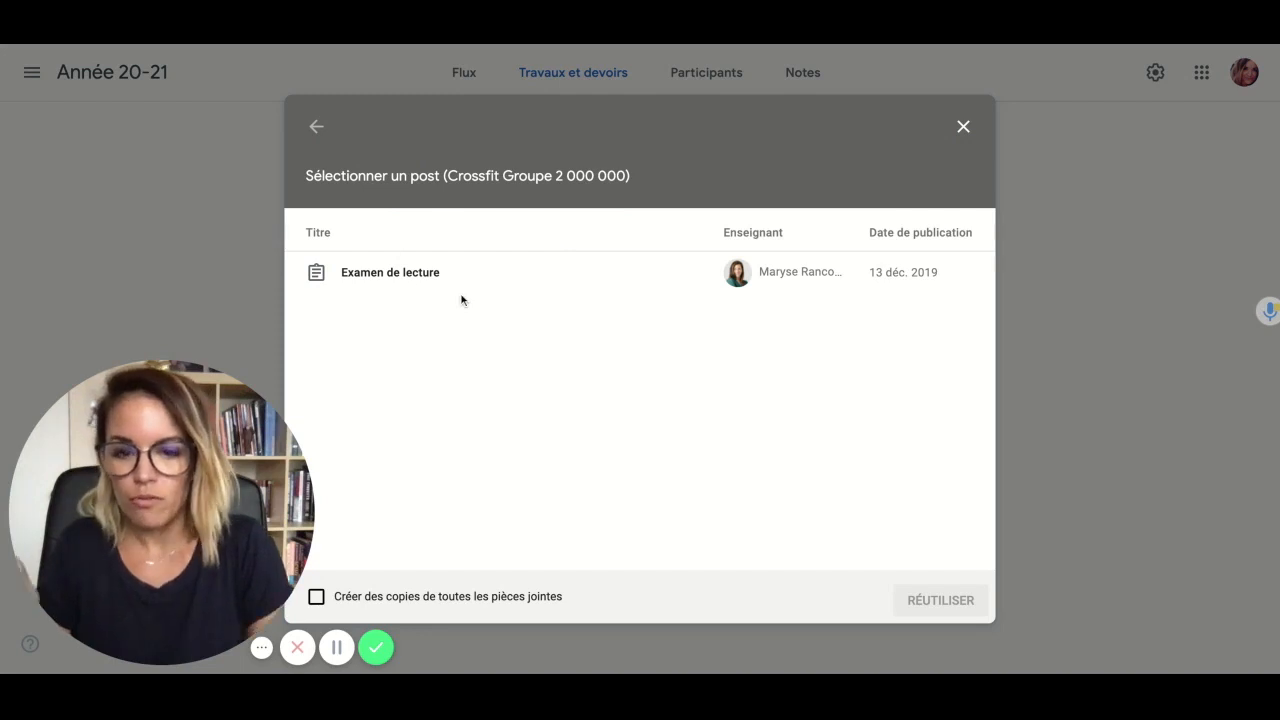
pyautogui.click(318, 127)
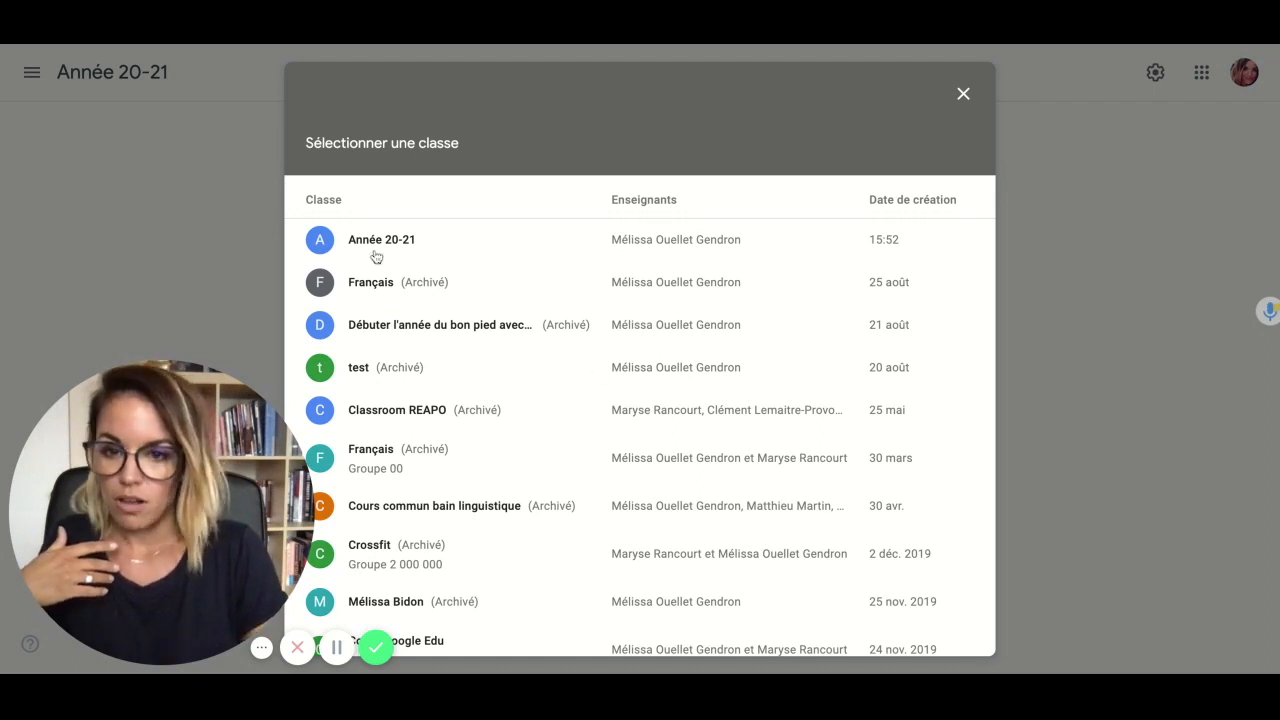
pyautogui.click(478, 330)
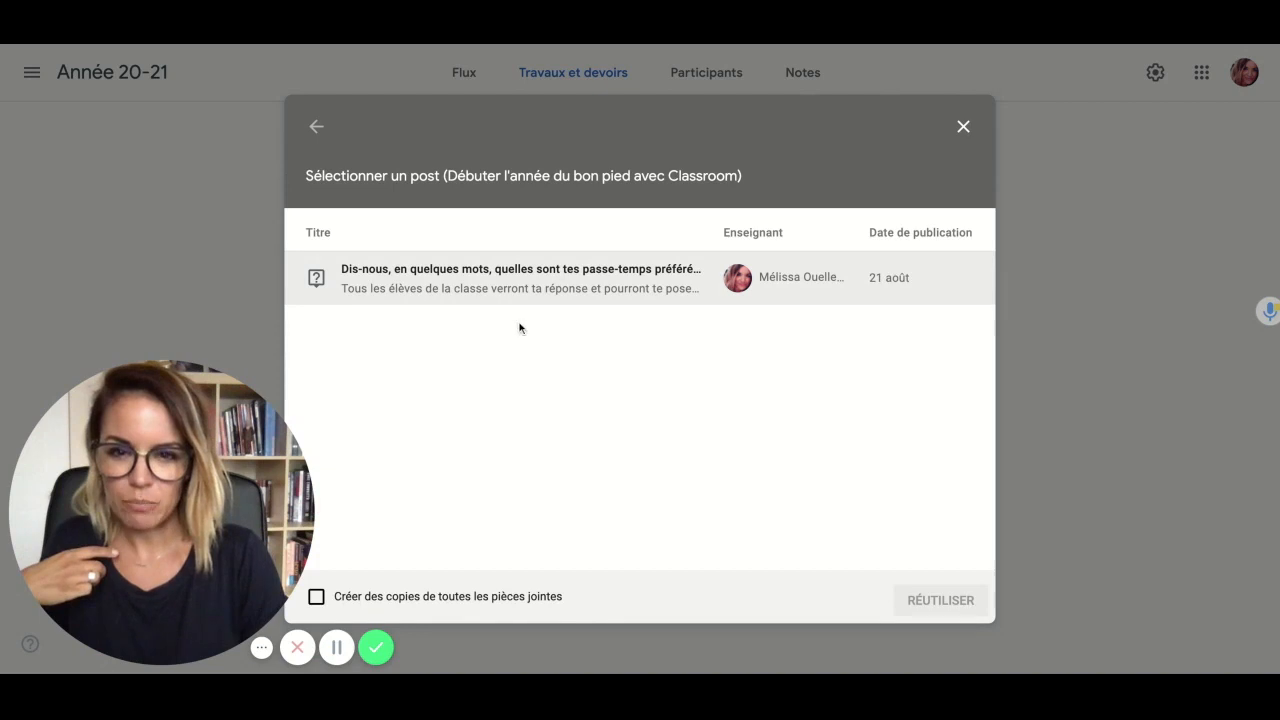
pyautogui.click(317, 127)
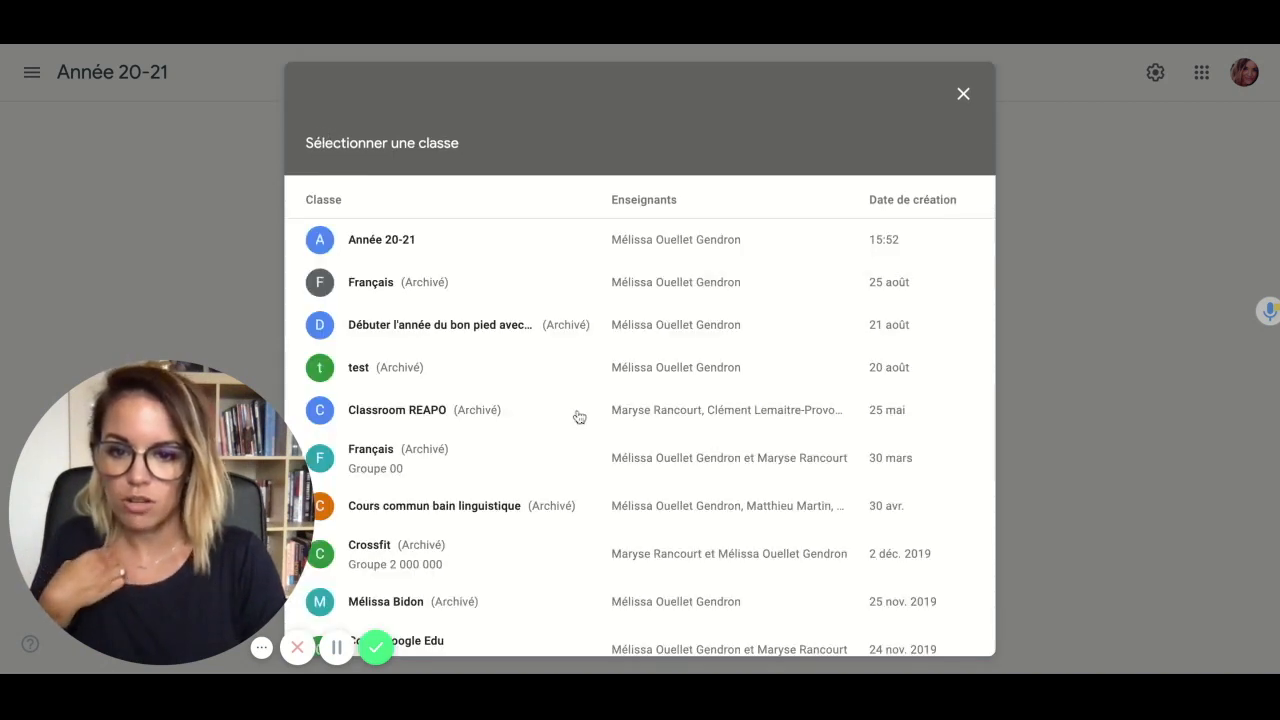
pyautogui.click(489, 509)
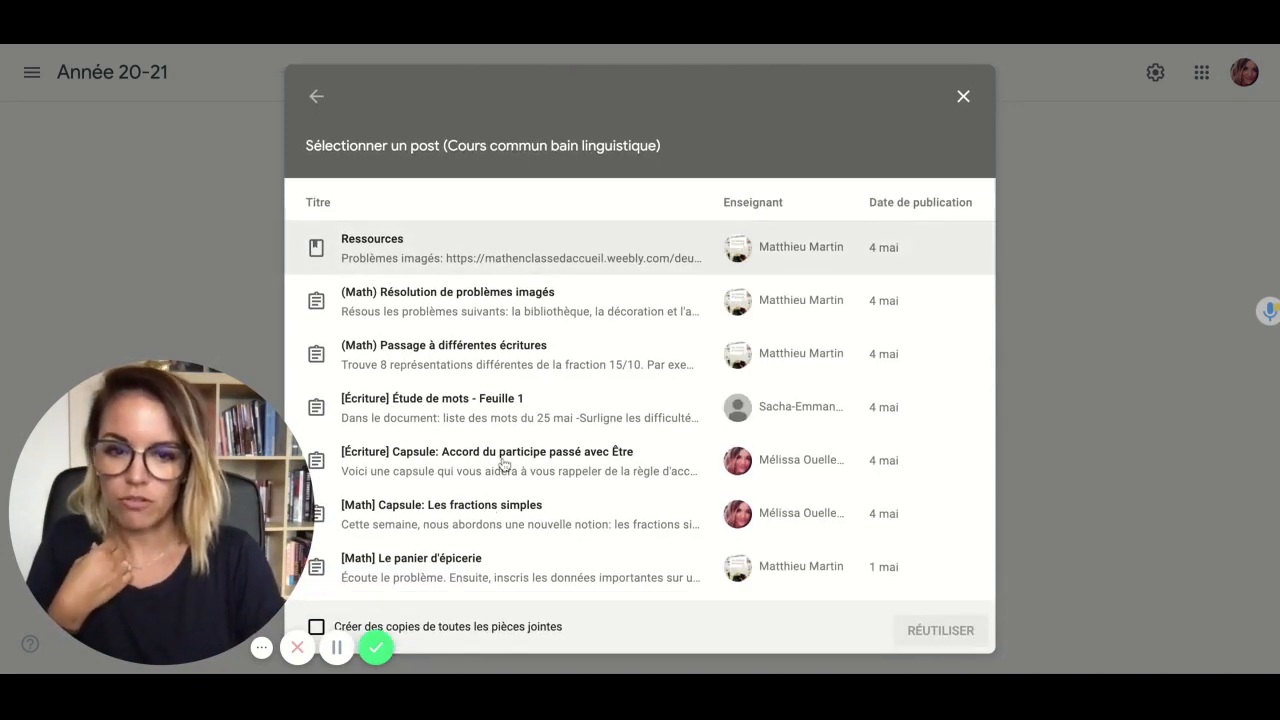
pyautogui.scroll(-1, 504, 465)
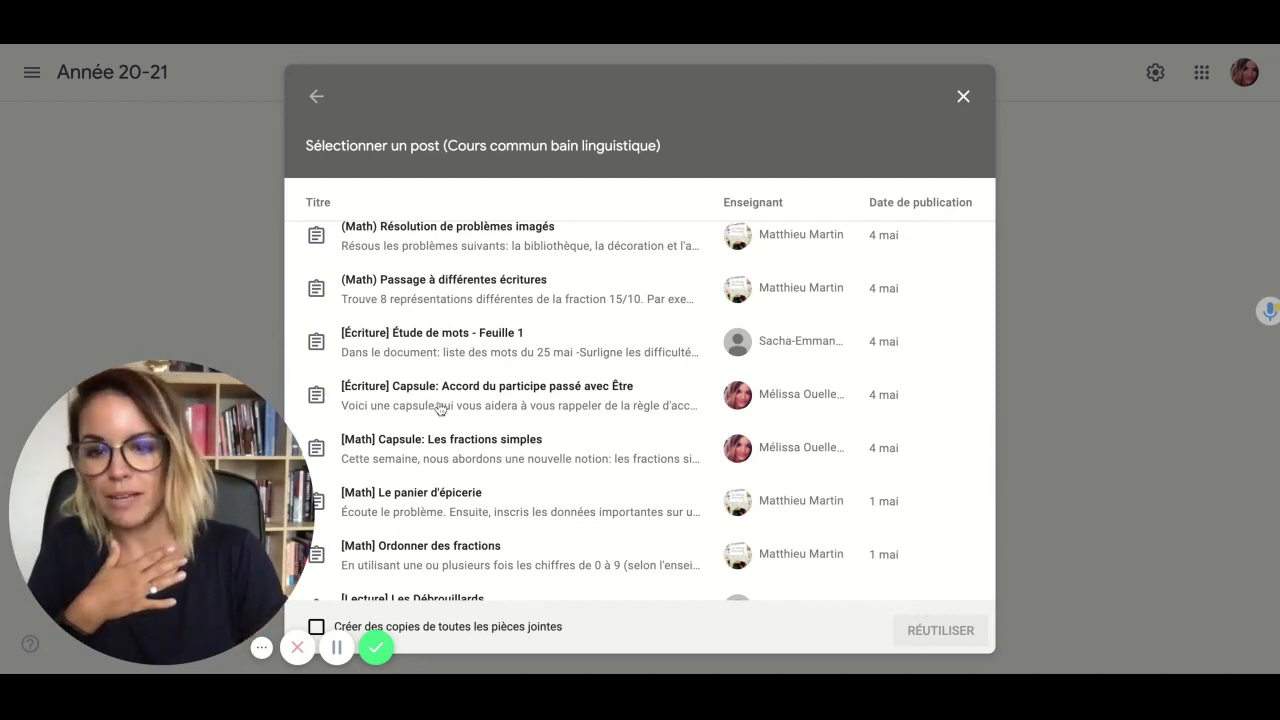
pyautogui.click(440, 409)
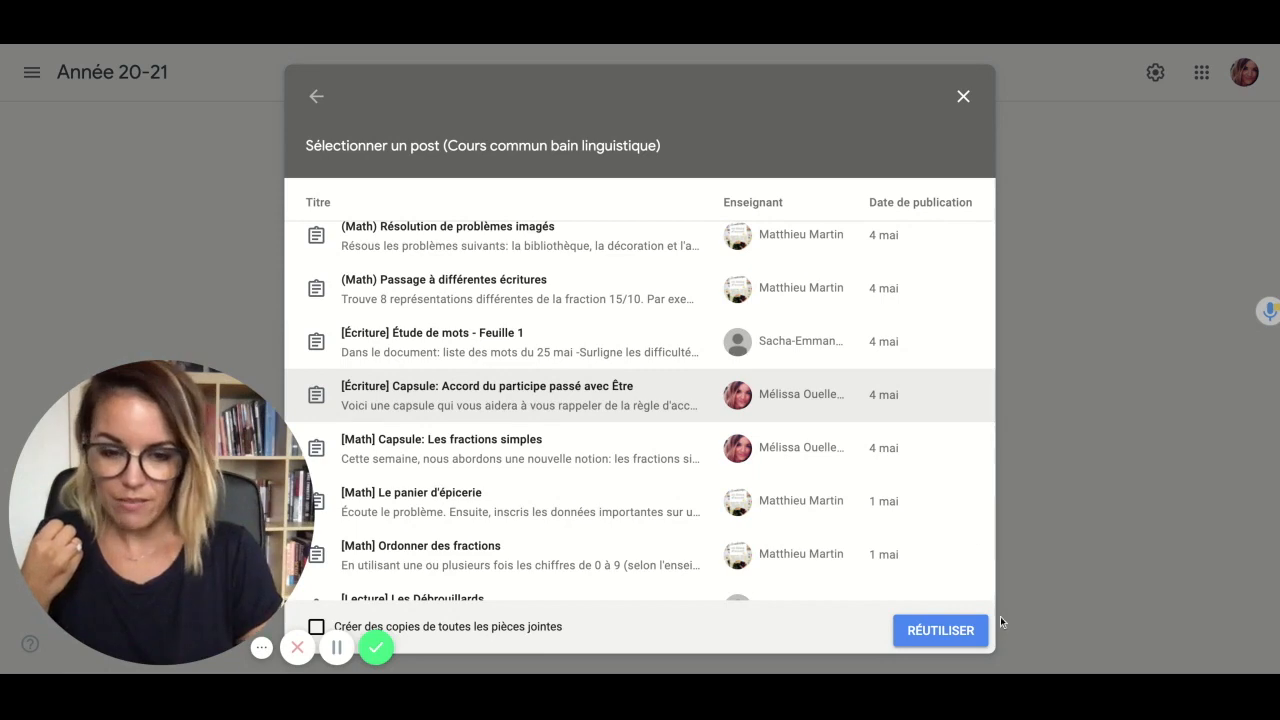
pyautogui.click(958, 635)
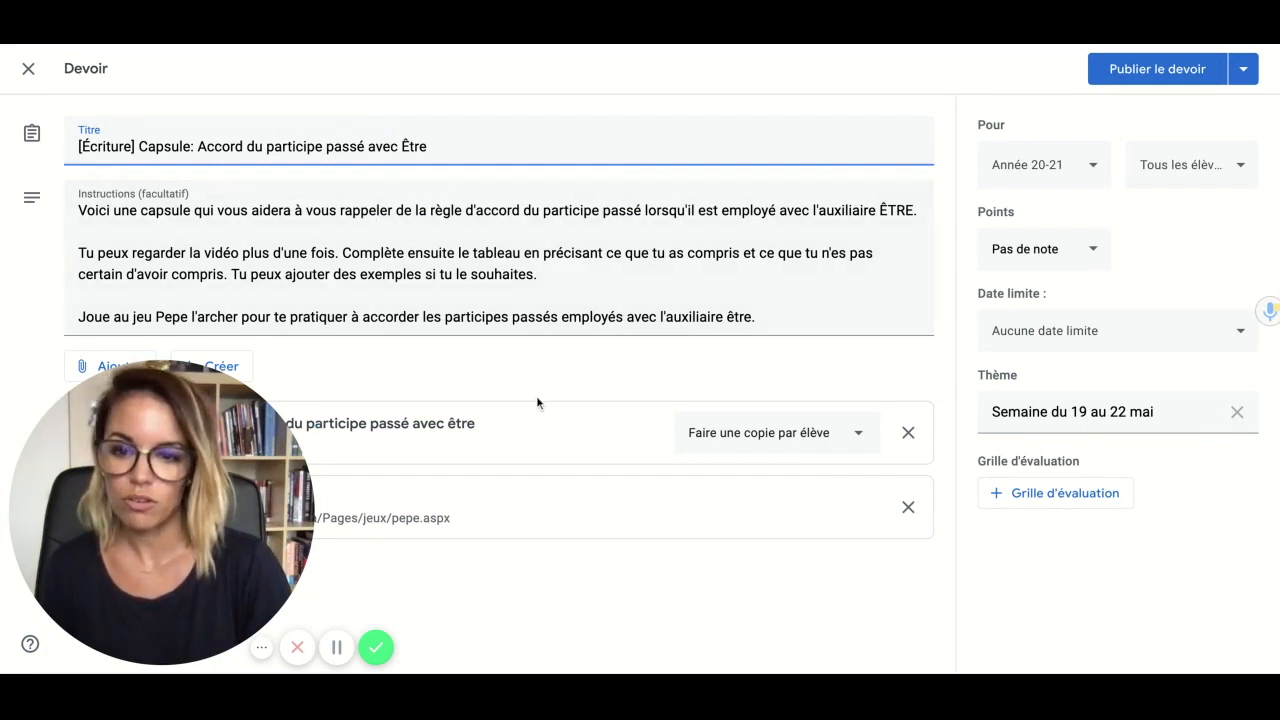
# - Set the reused assignment's due date to tomorrow (Demain)
pyautogui.moveTo(186, 486); pyautogui.dragTo(1052, 581)
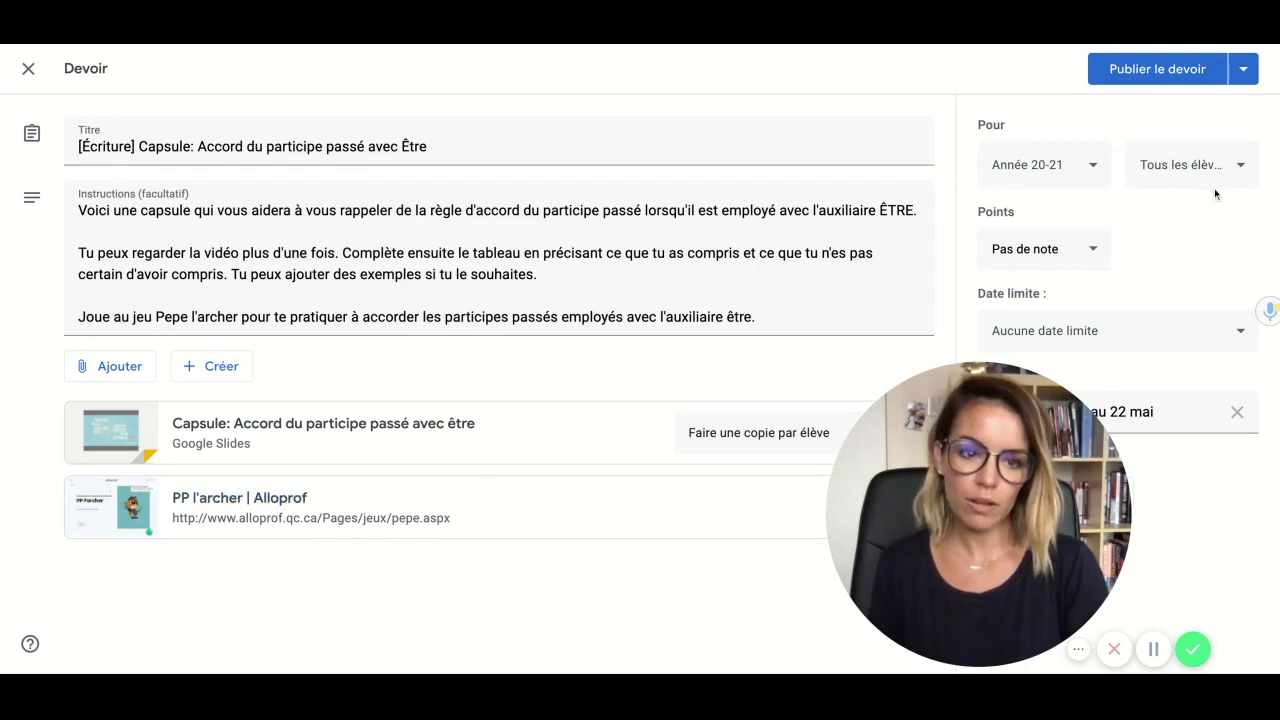
pyautogui.click(1238, 338)
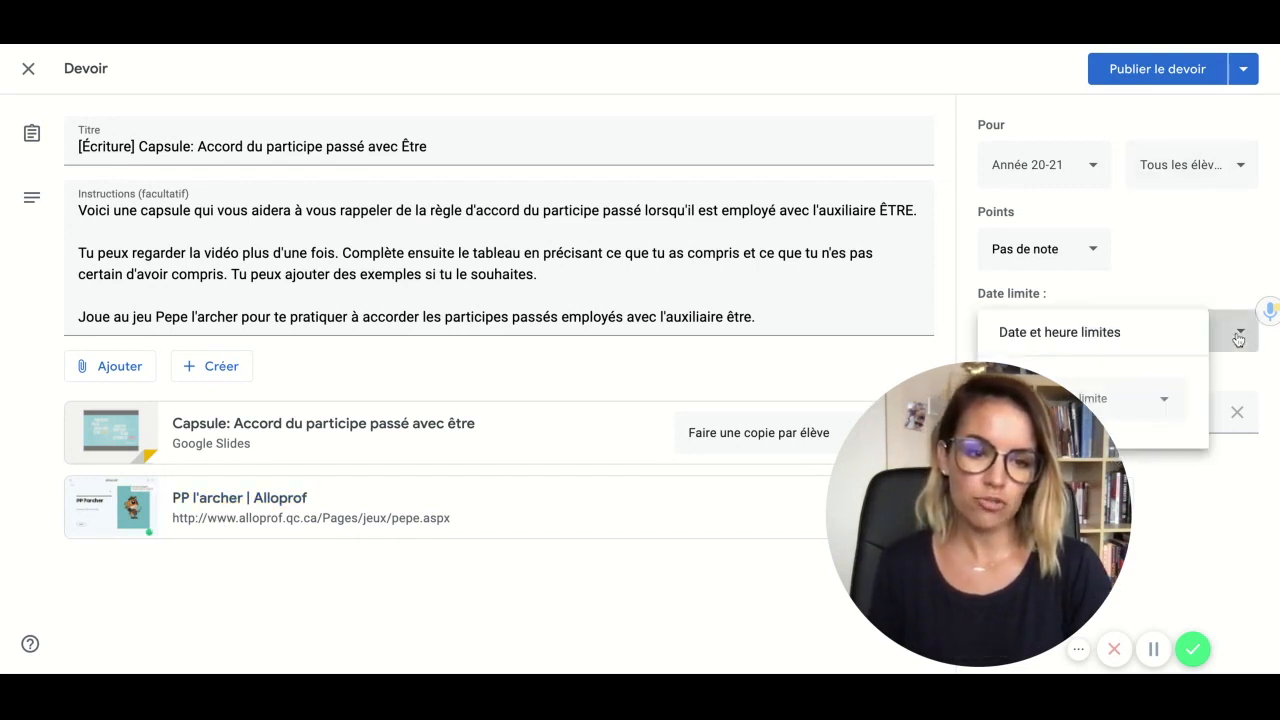
pyautogui.click(1167, 401)
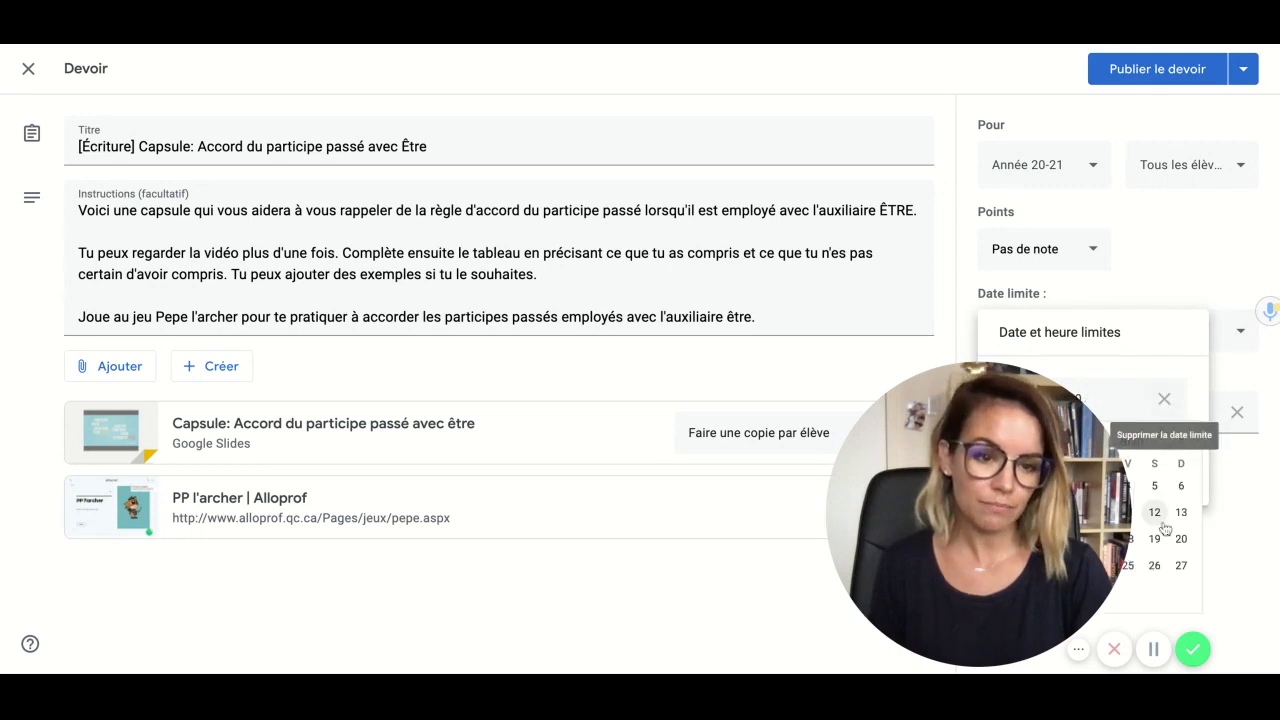
pyautogui.click(1158, 222)
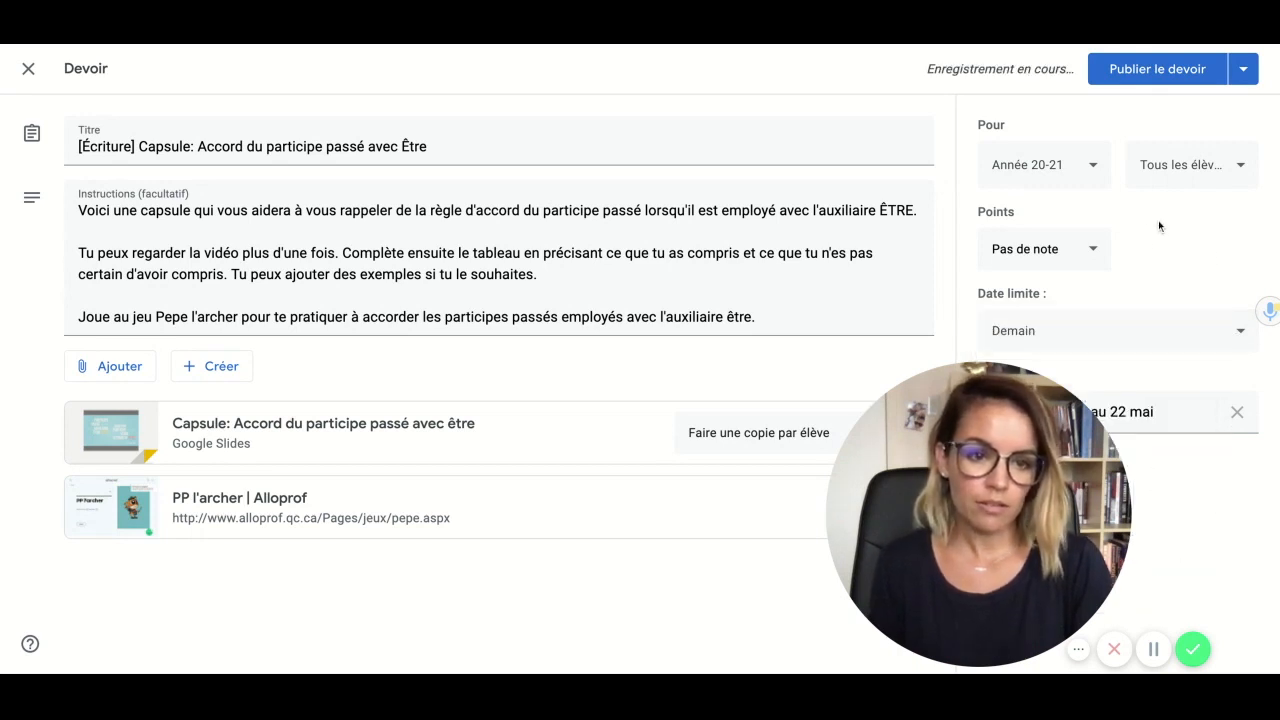
# - Set the assignment's points to 100 in place of the ungraded option
pyautogui.click(1090, 256)
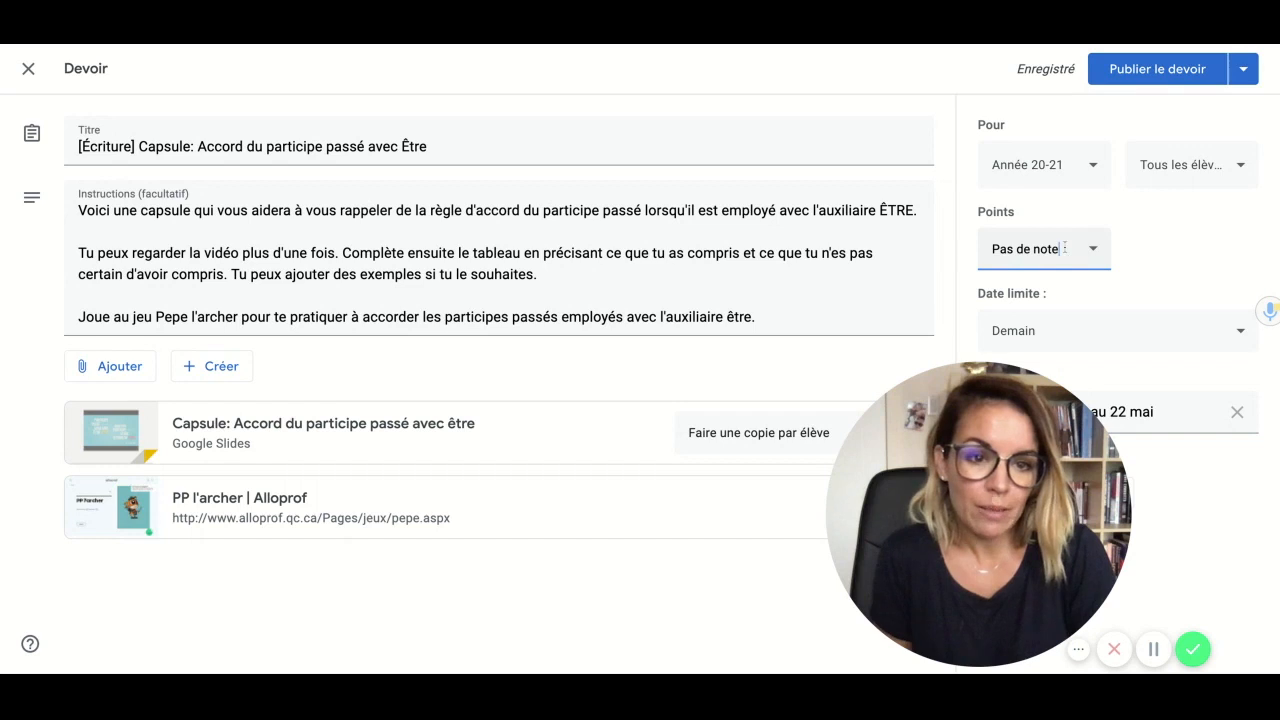
pyautogui.moveTo(1090, 255); pyautogui.dragTo(960, 258)
pyautogui.write('100')
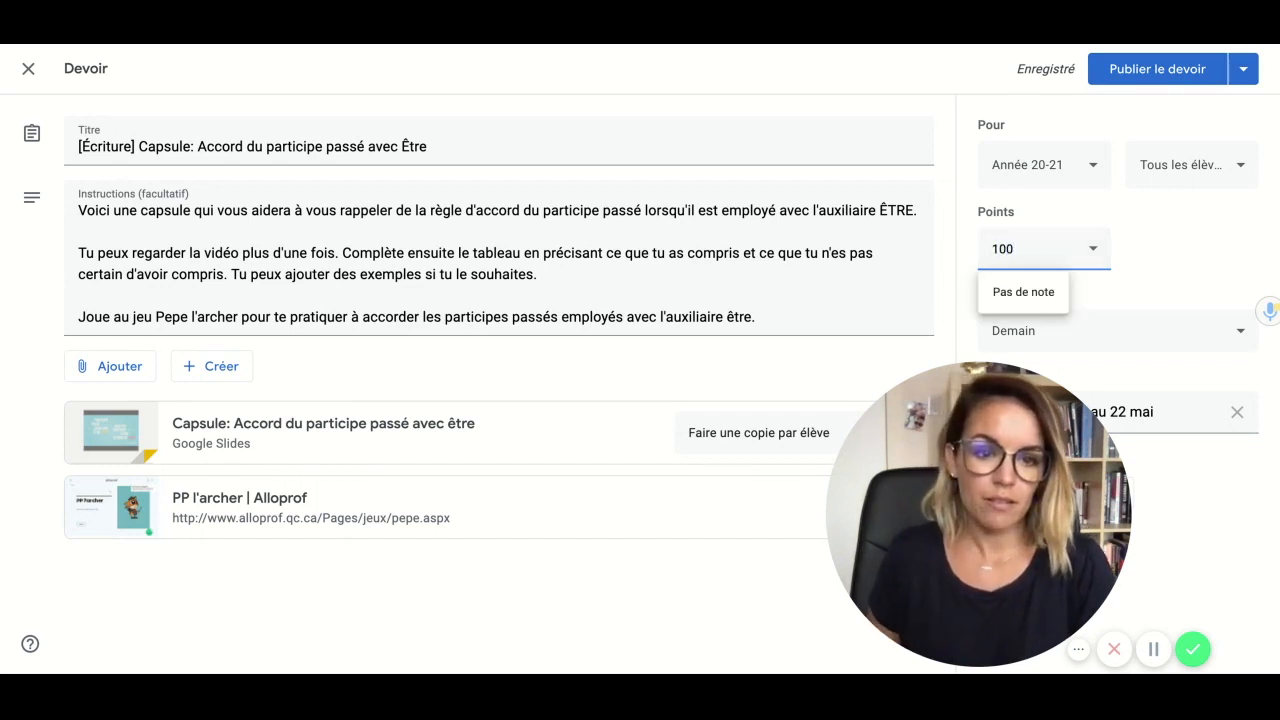
pyautogui.press('Return')
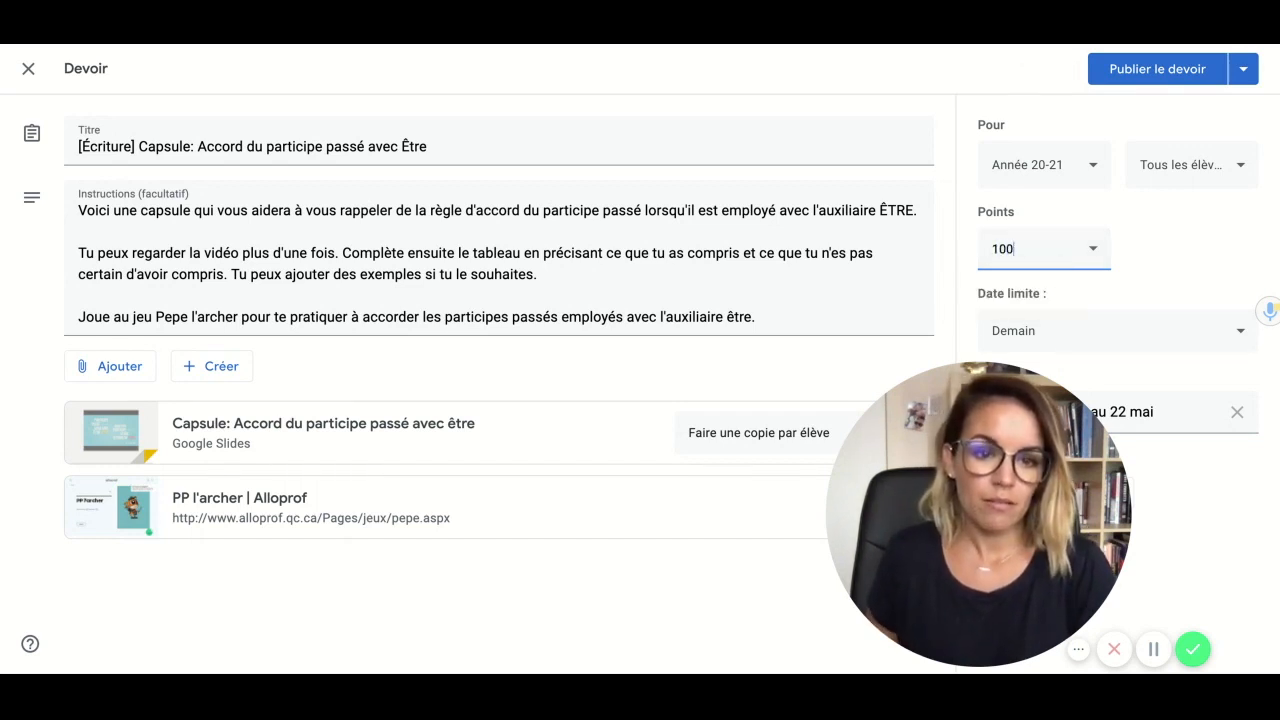
pyautogui.click(1187, 239)
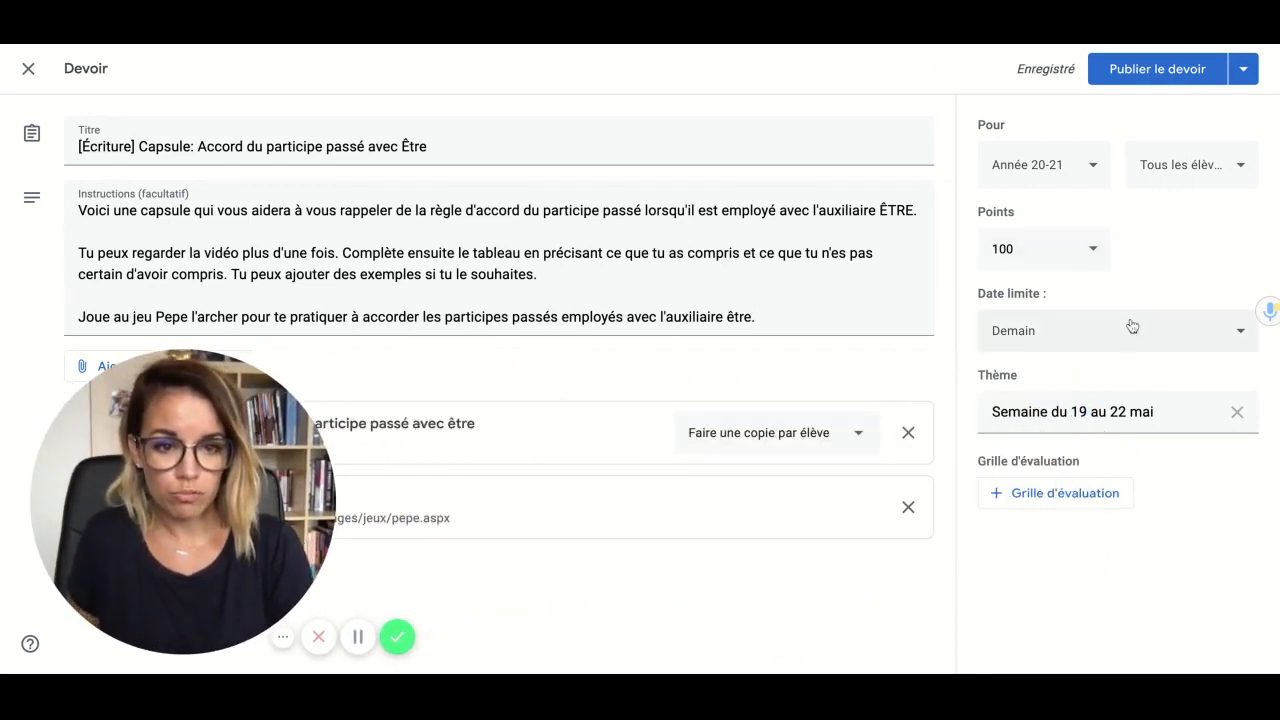
# - Clear the assignment's topic so that it is set to Aucun thème
pyautogui.click(1106, 413)
pyautogui.click(1238, 413)
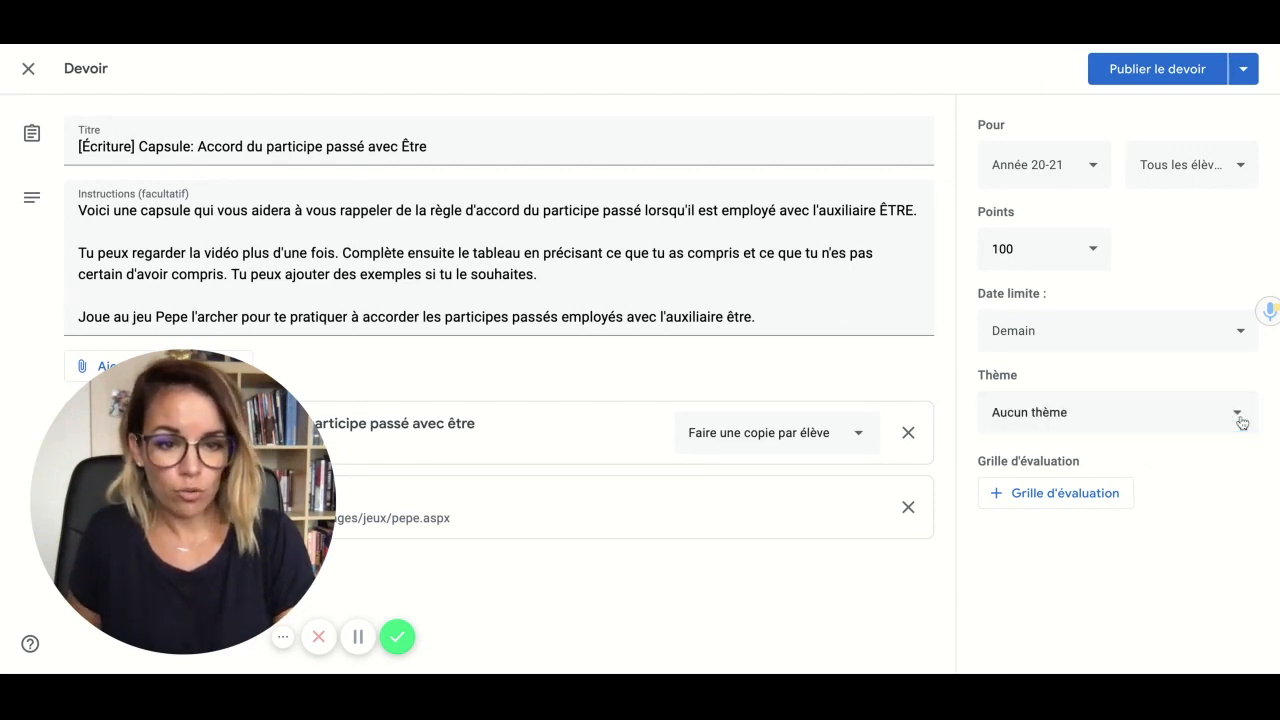
pyautogui.click(1064, 426)
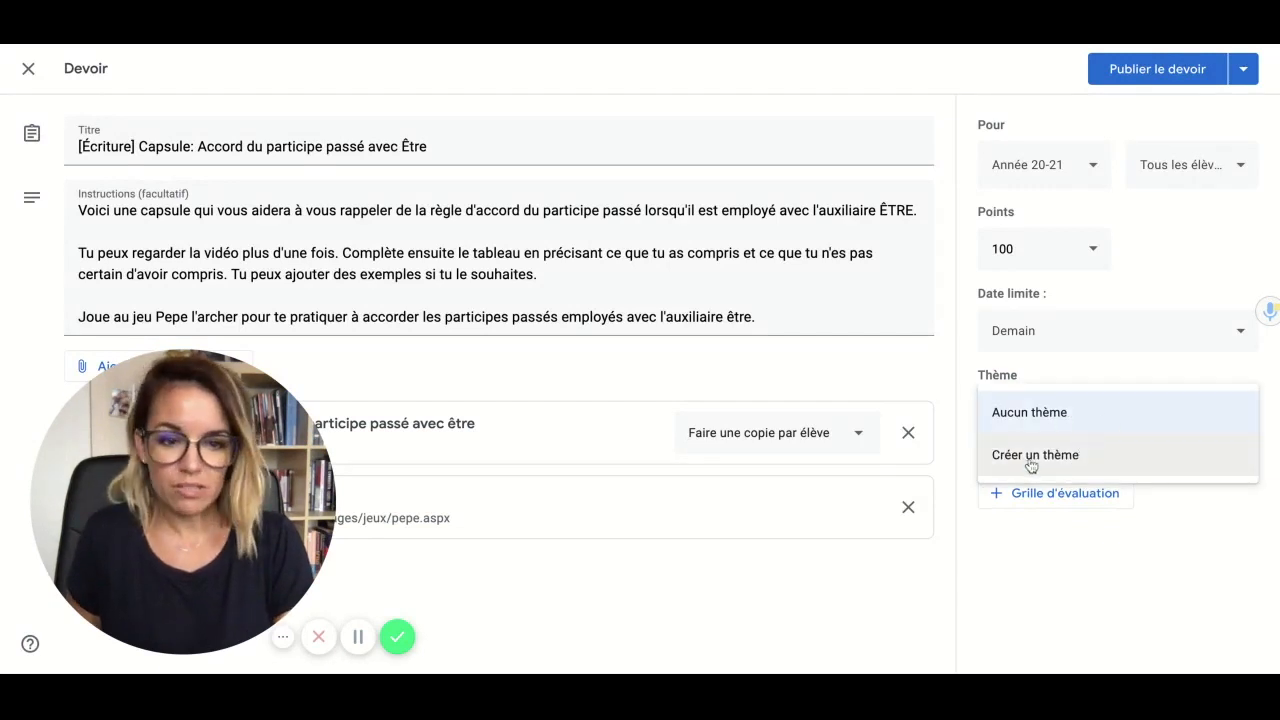
pyautogui.click(1148, 592)
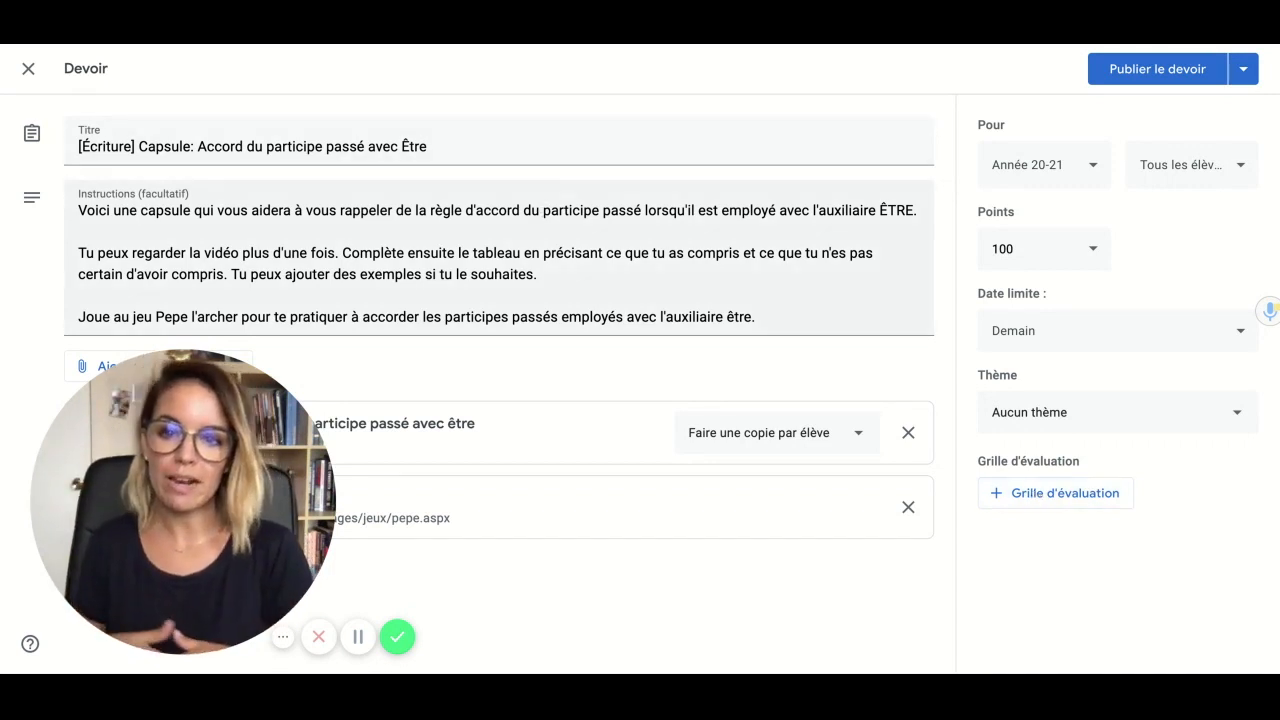
# - Publish the assignment to all students of the class Année 20-21
pyautogui.click(1242, 70)
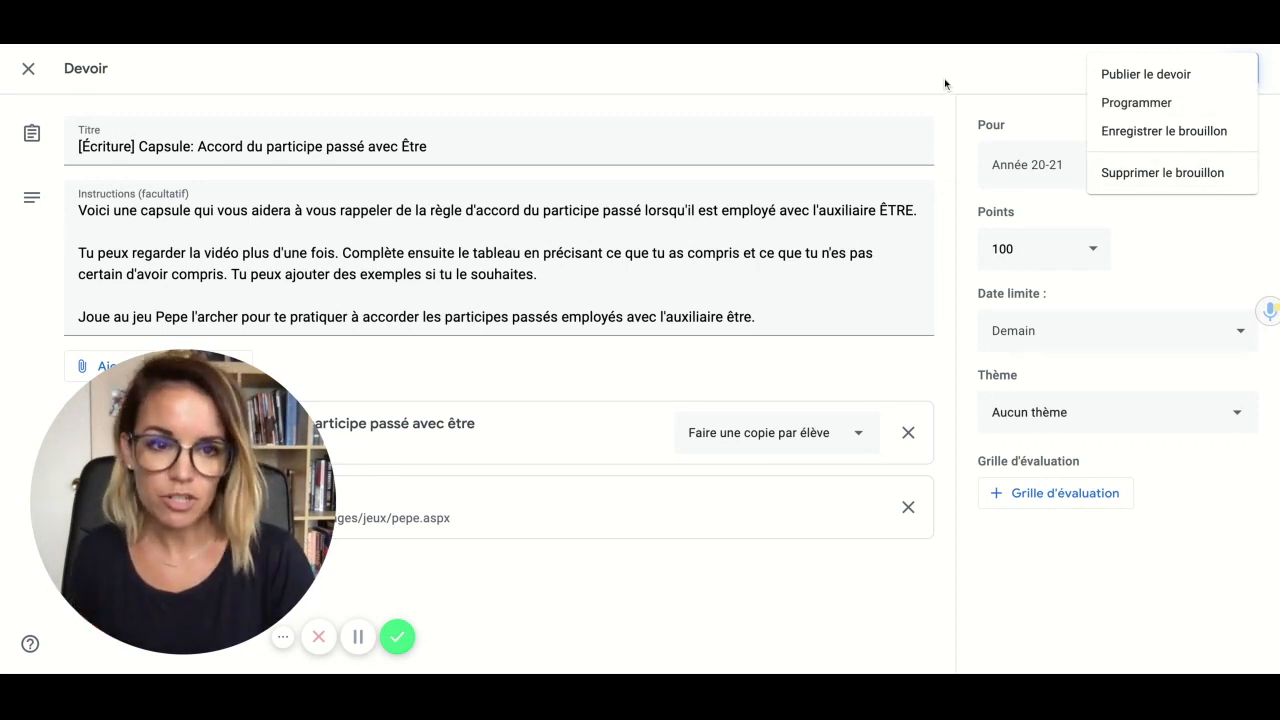
pyautogui.click(1190, 75)
pyautogui.click(1192, 76)
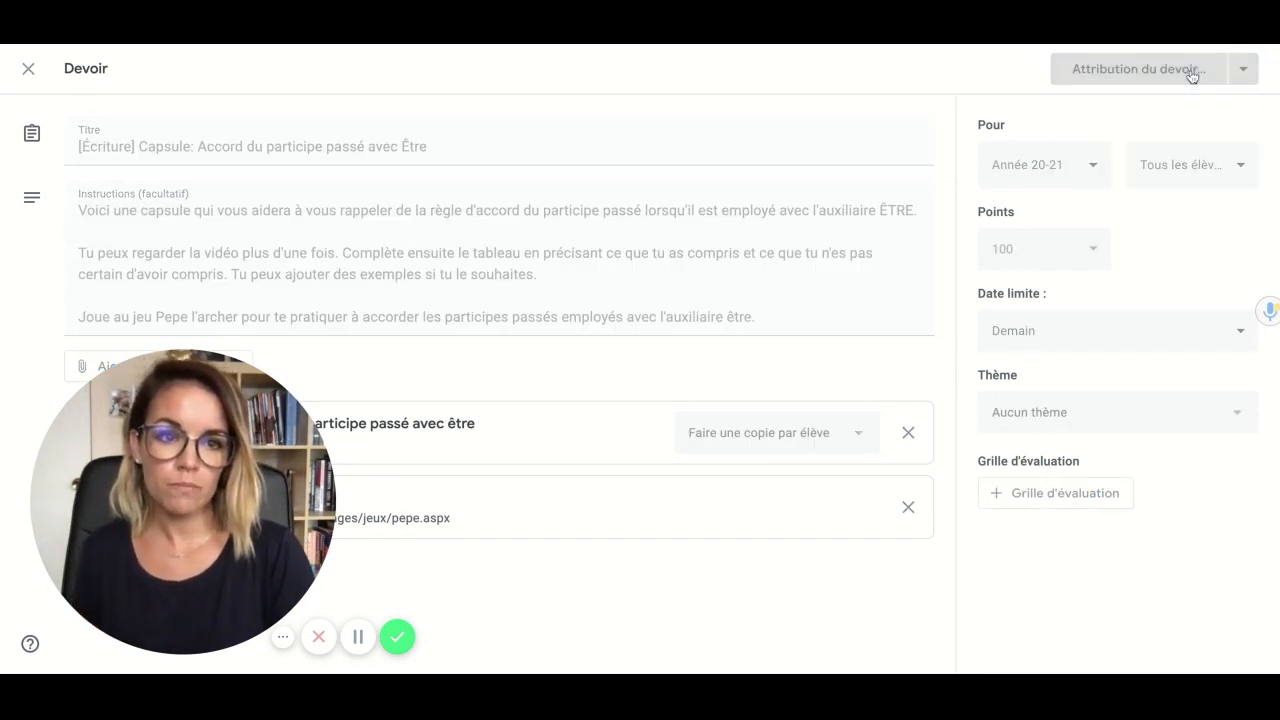